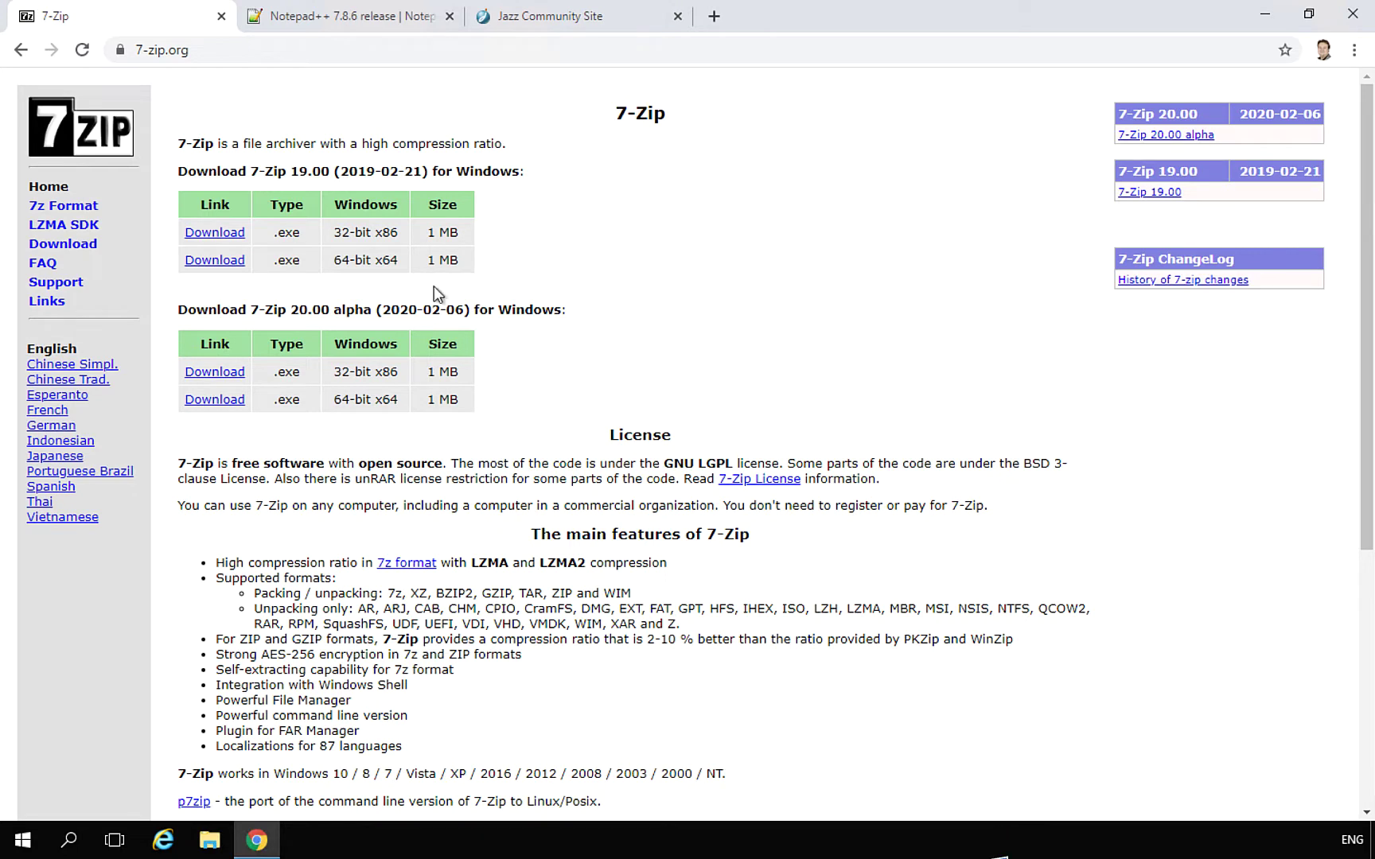
- Download the 64-bit x64 7-Zip 19.00 .exe installer from 7-zip.org
{"action": "left_click", "coordinate": [214, 260]}
- Run 7z1900-x64 from Downloads and install 7-Zip 19.00 (x64) to the default folder
{"action": "left_click", "coordinate": [216, 845]}
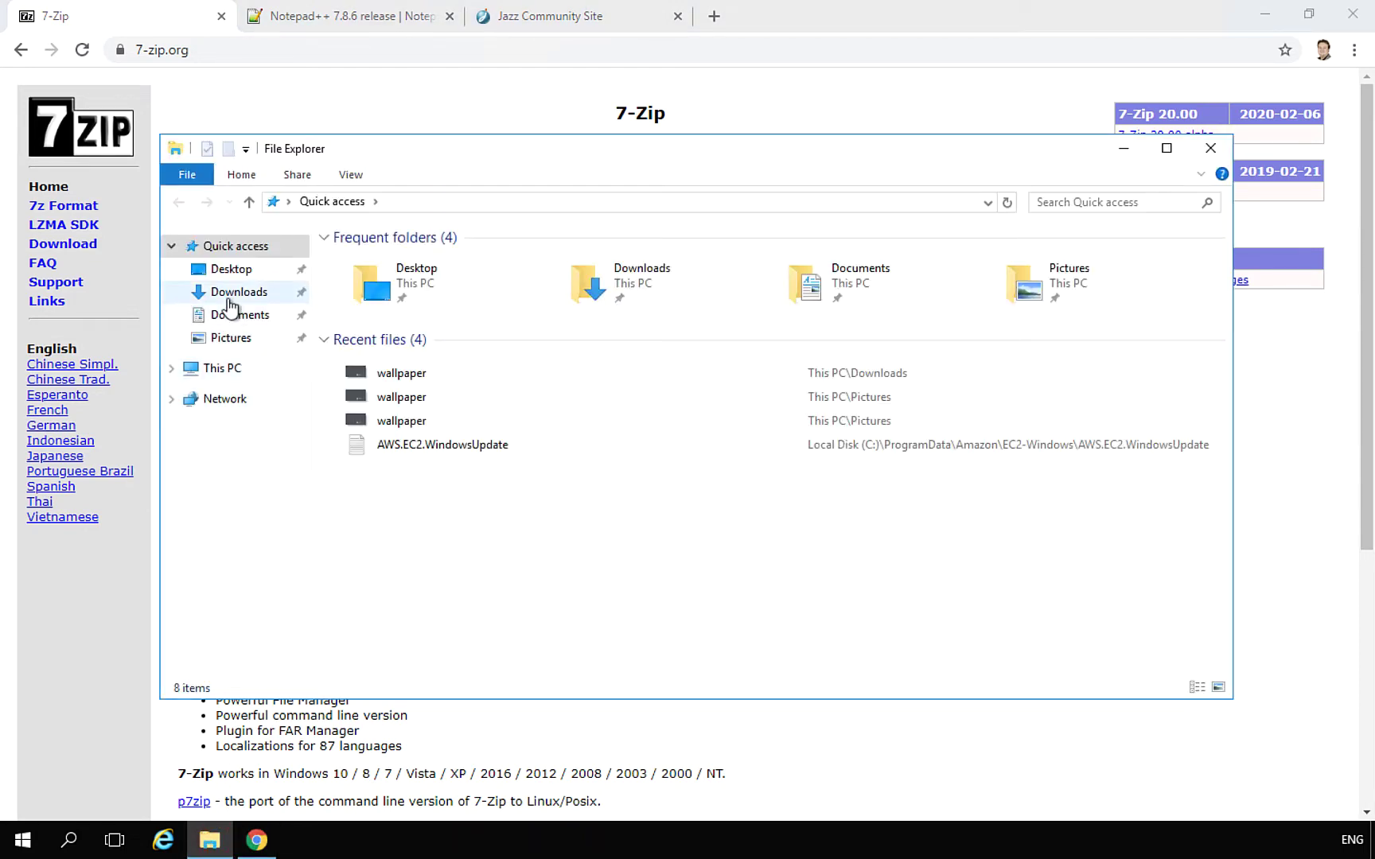
{"action": "left_click", "coordinate": [229, 299]}
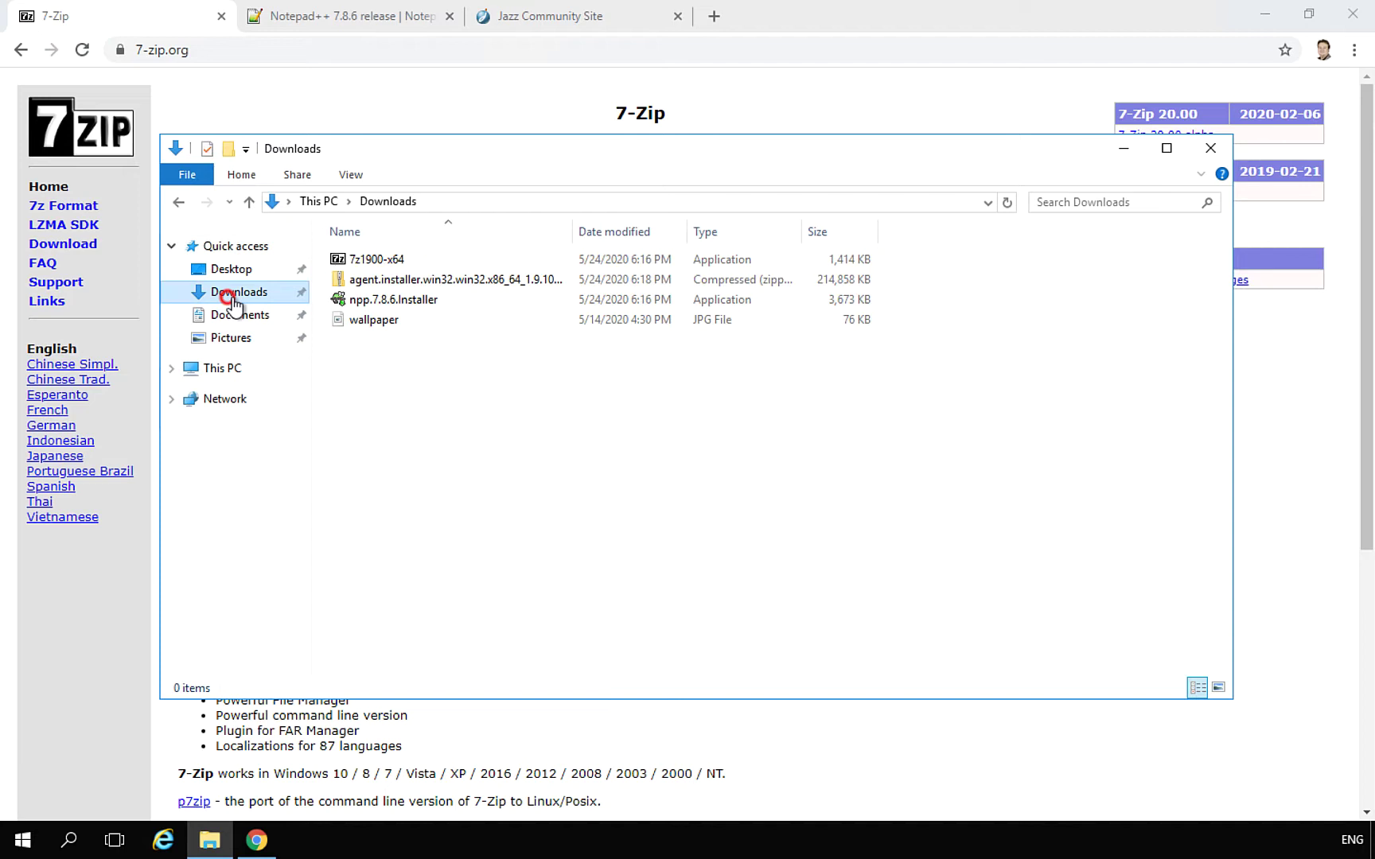
{"action": "double_click", "coordinate": [361, 263]}
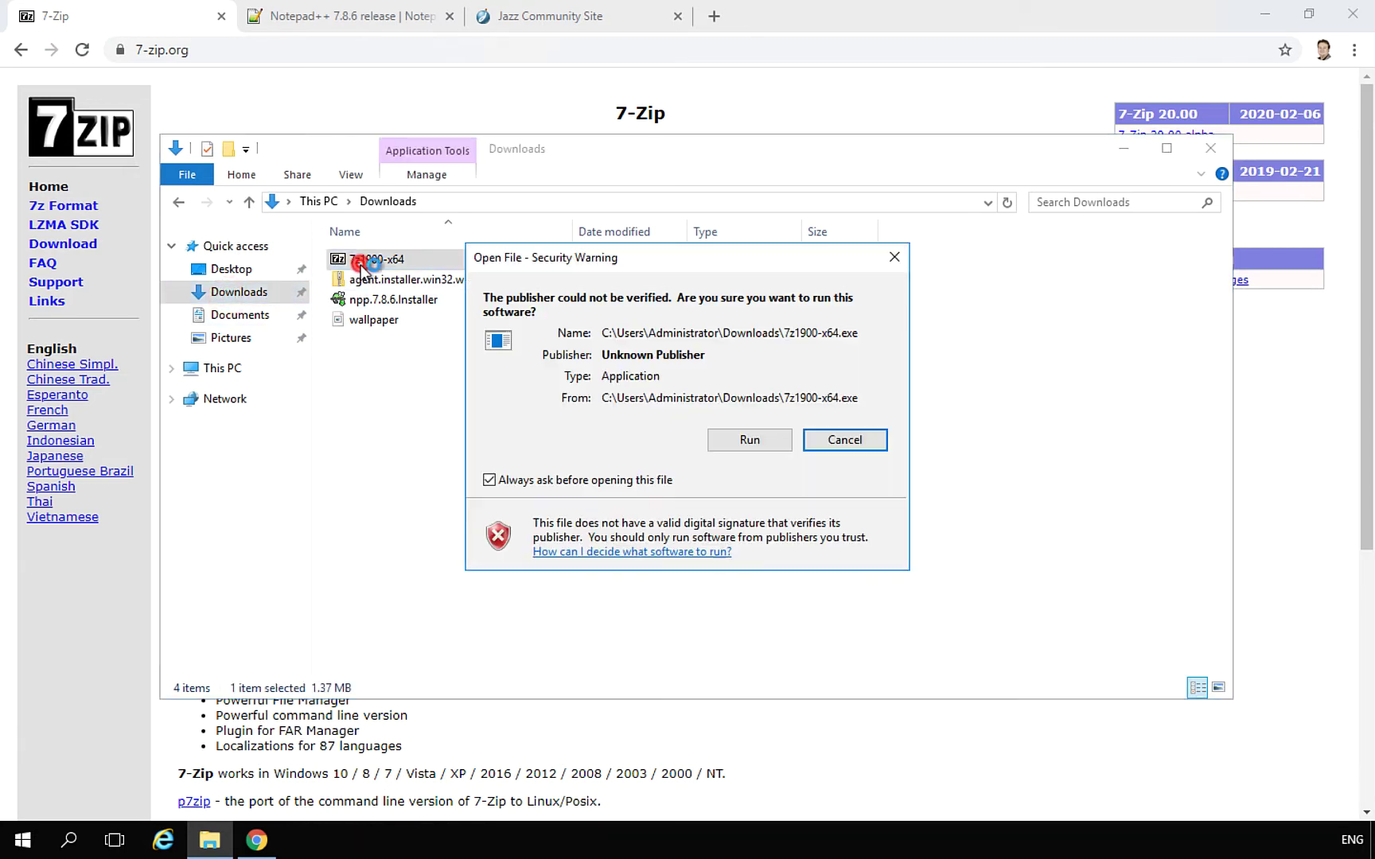
{"action": "left_click", "coordinate": [742, 440]}
{"action": "left_click", "coordinate": [700, 482]}
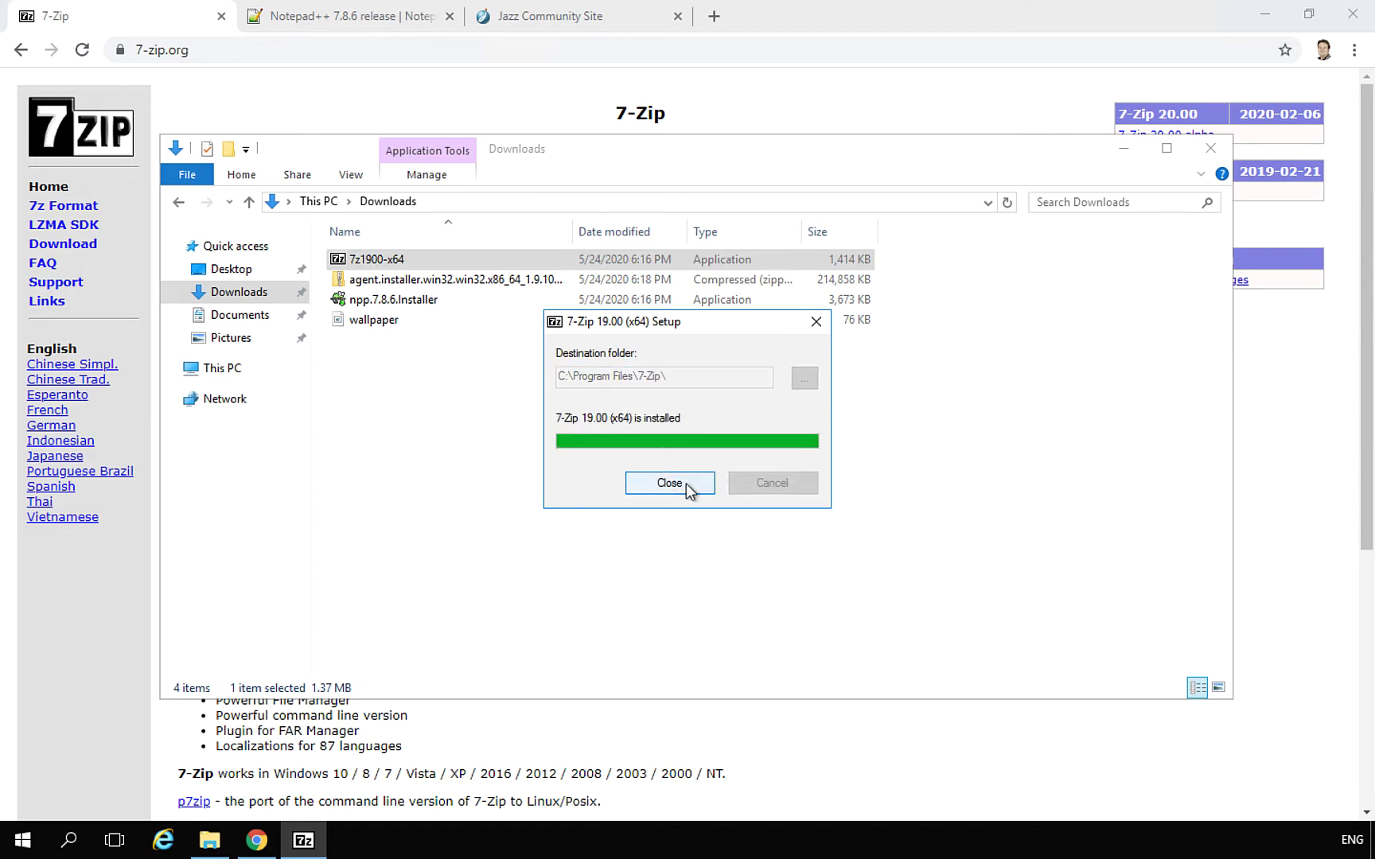
{"action": "left_click", "coordinate": [687, 484]}
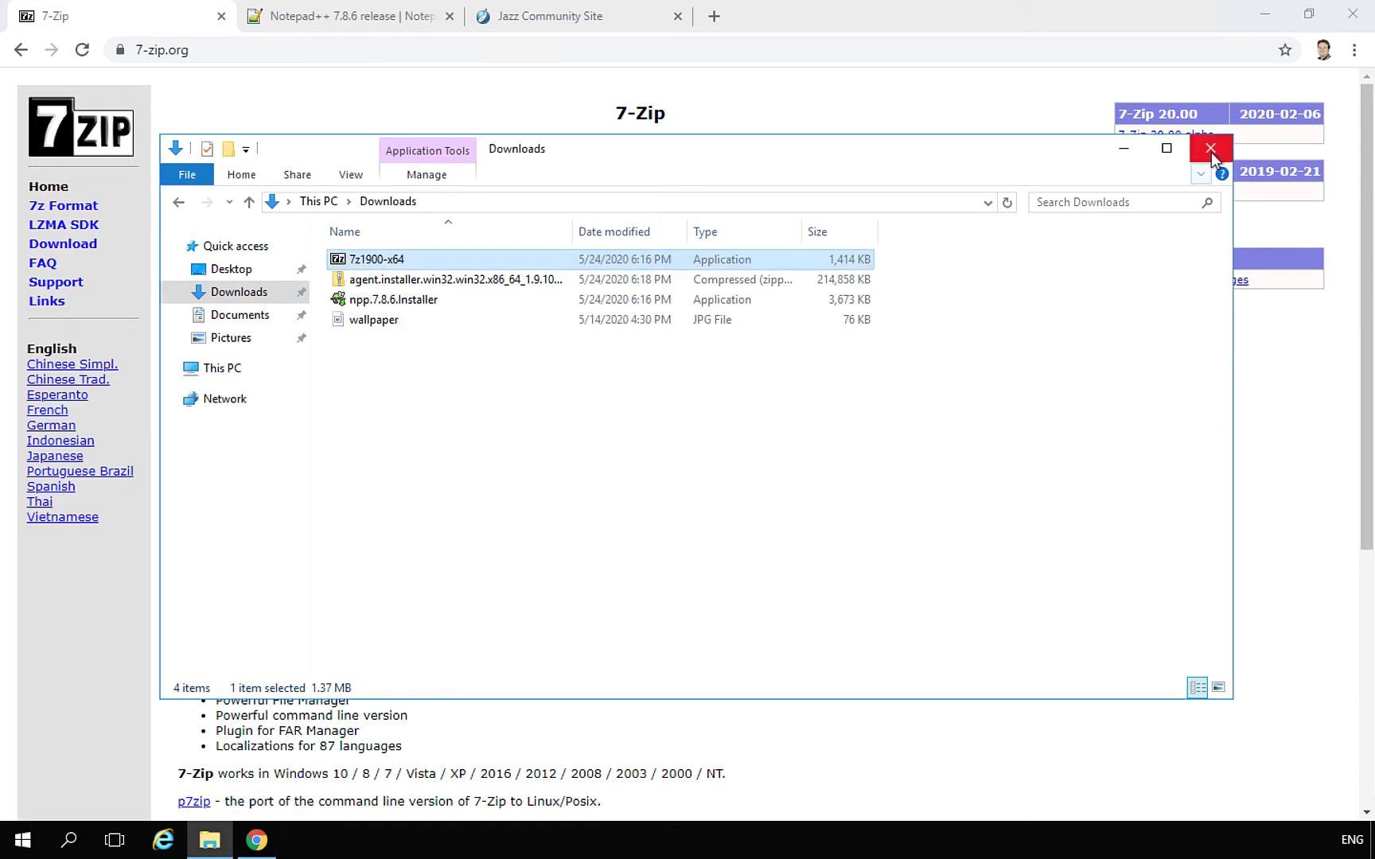
{"action": "left_click", "coordinate": [909, 114]}
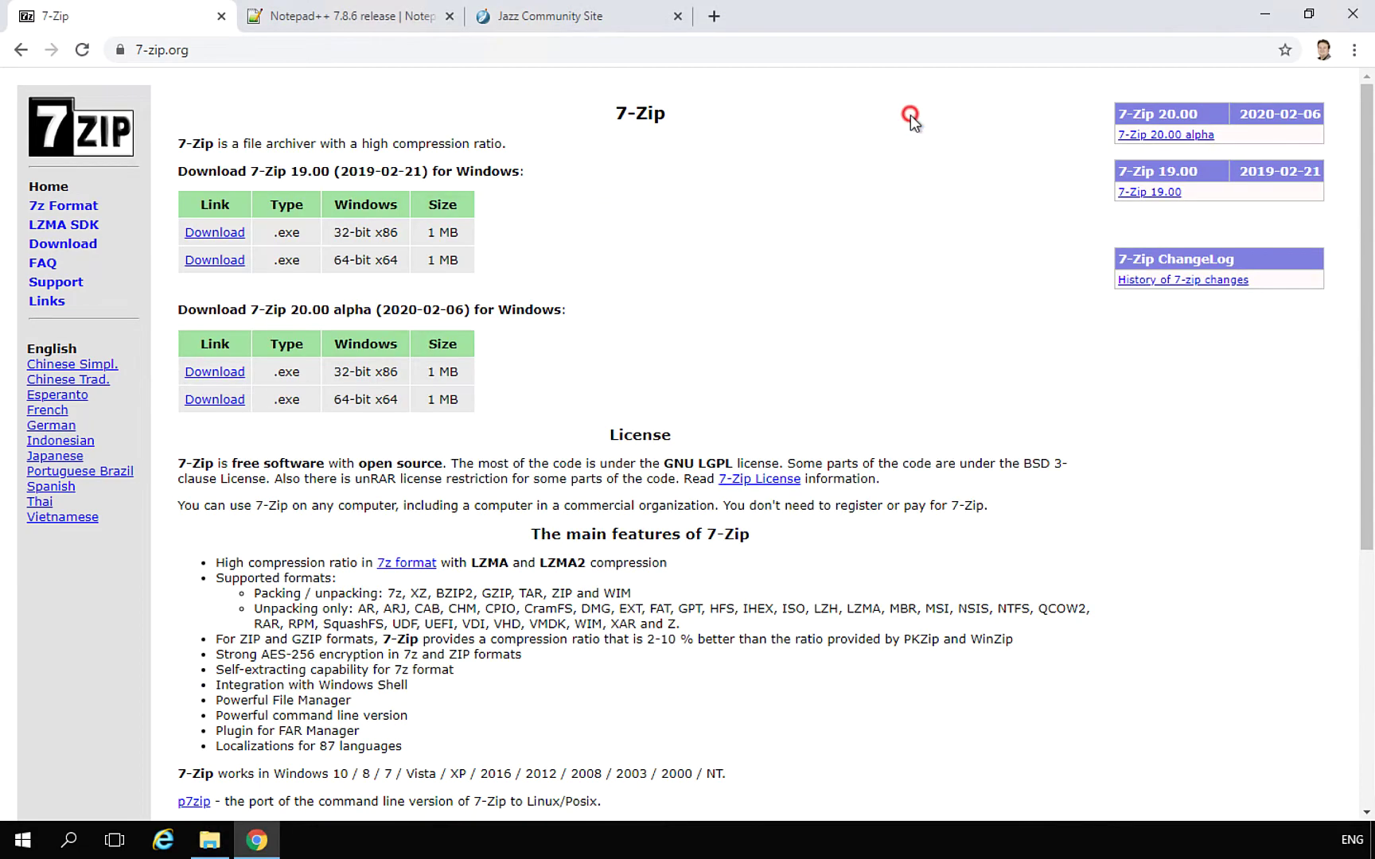
- Close the 7-Zip tab, leaving the Notepad++ 7.8.6 release page in Chrome
{"action": "left_click", "coordinate": [221, 16]}
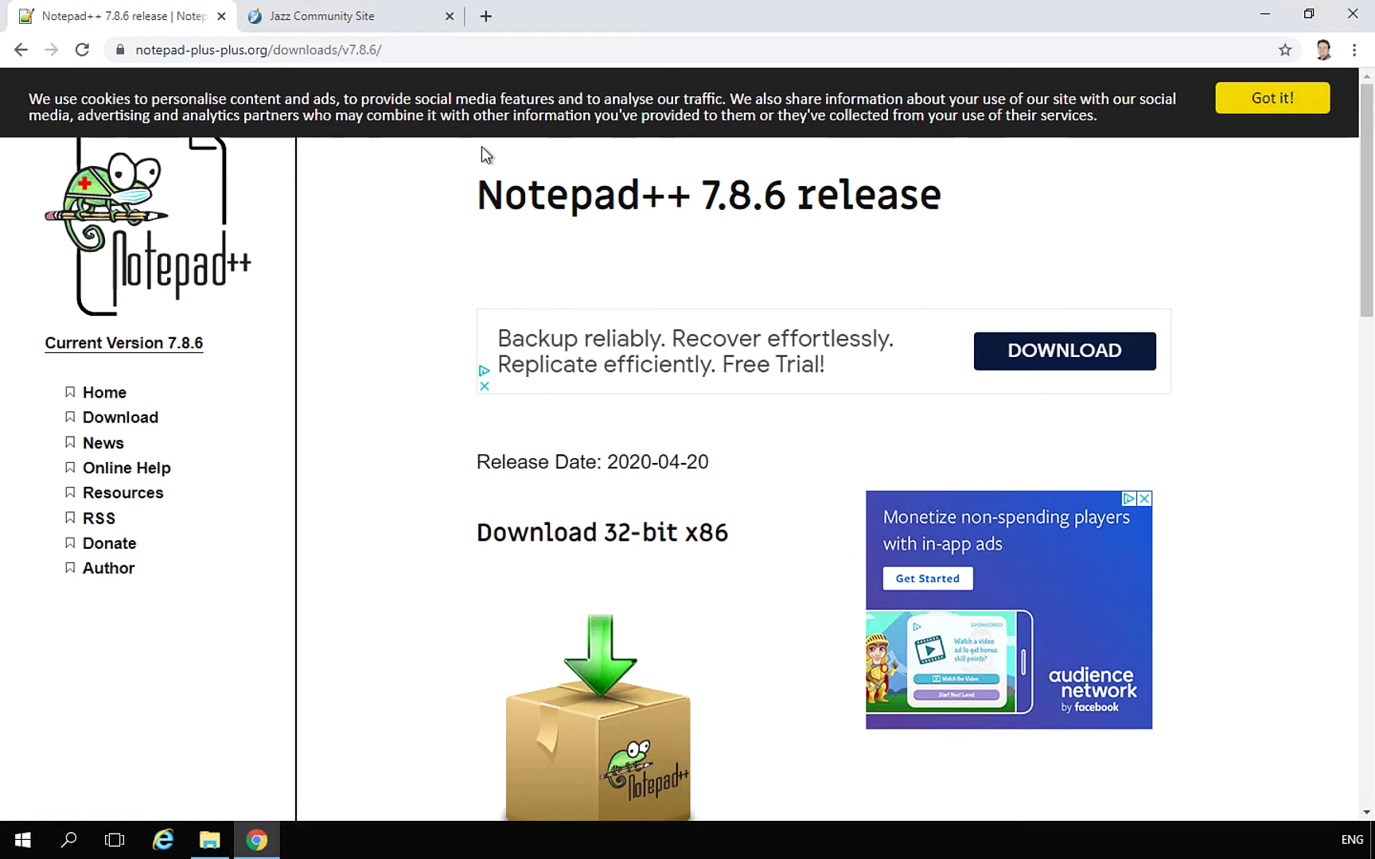
{"action": "mouse_move", "coordinate": [217, 839]}
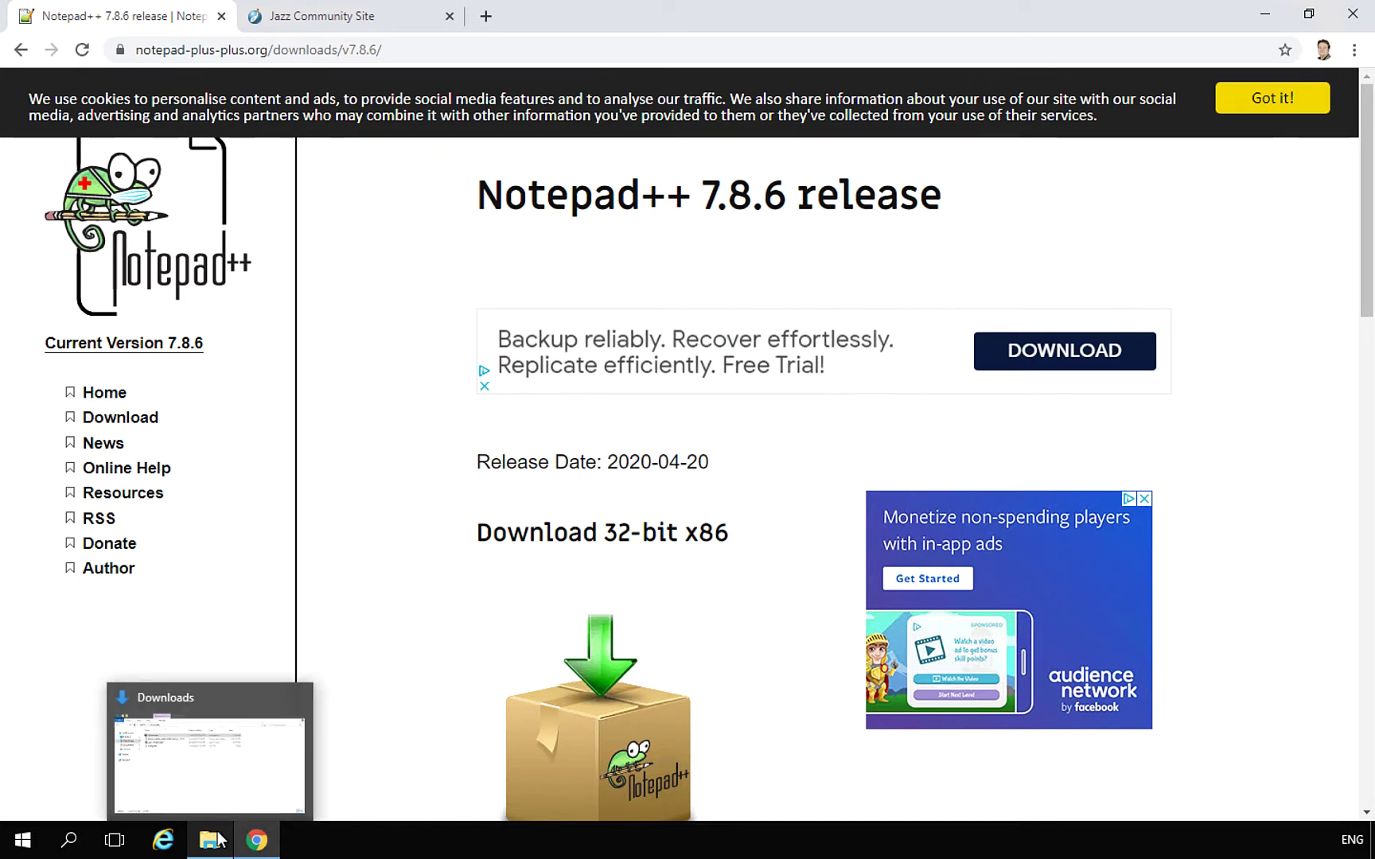
- Launch npp.7.8.6.Installer from Downloads with English as the installer language
{"action": "left_click", "coordinate": [217, 838]}
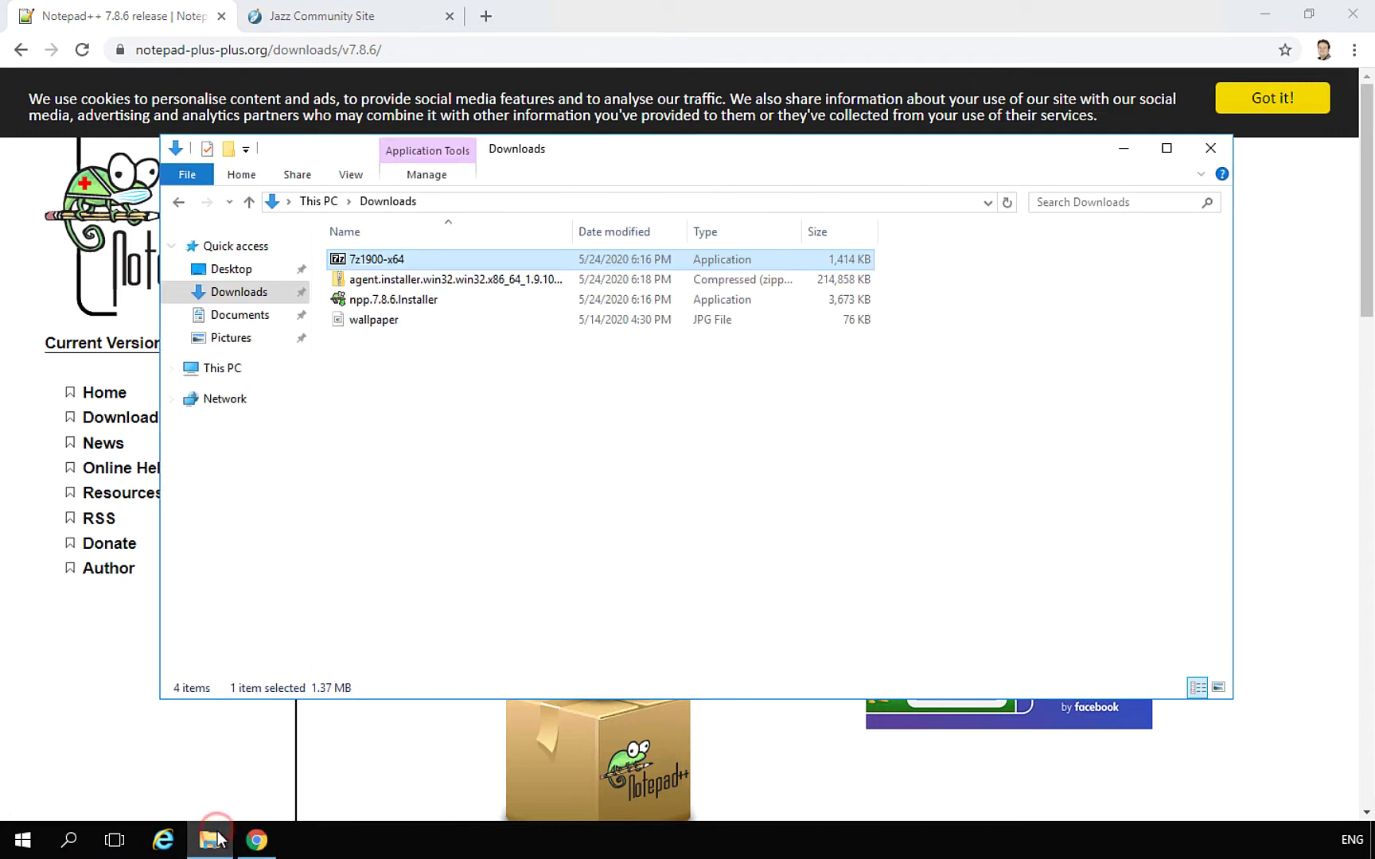
{"action": "double_click", "coordinate": [424, 302]}
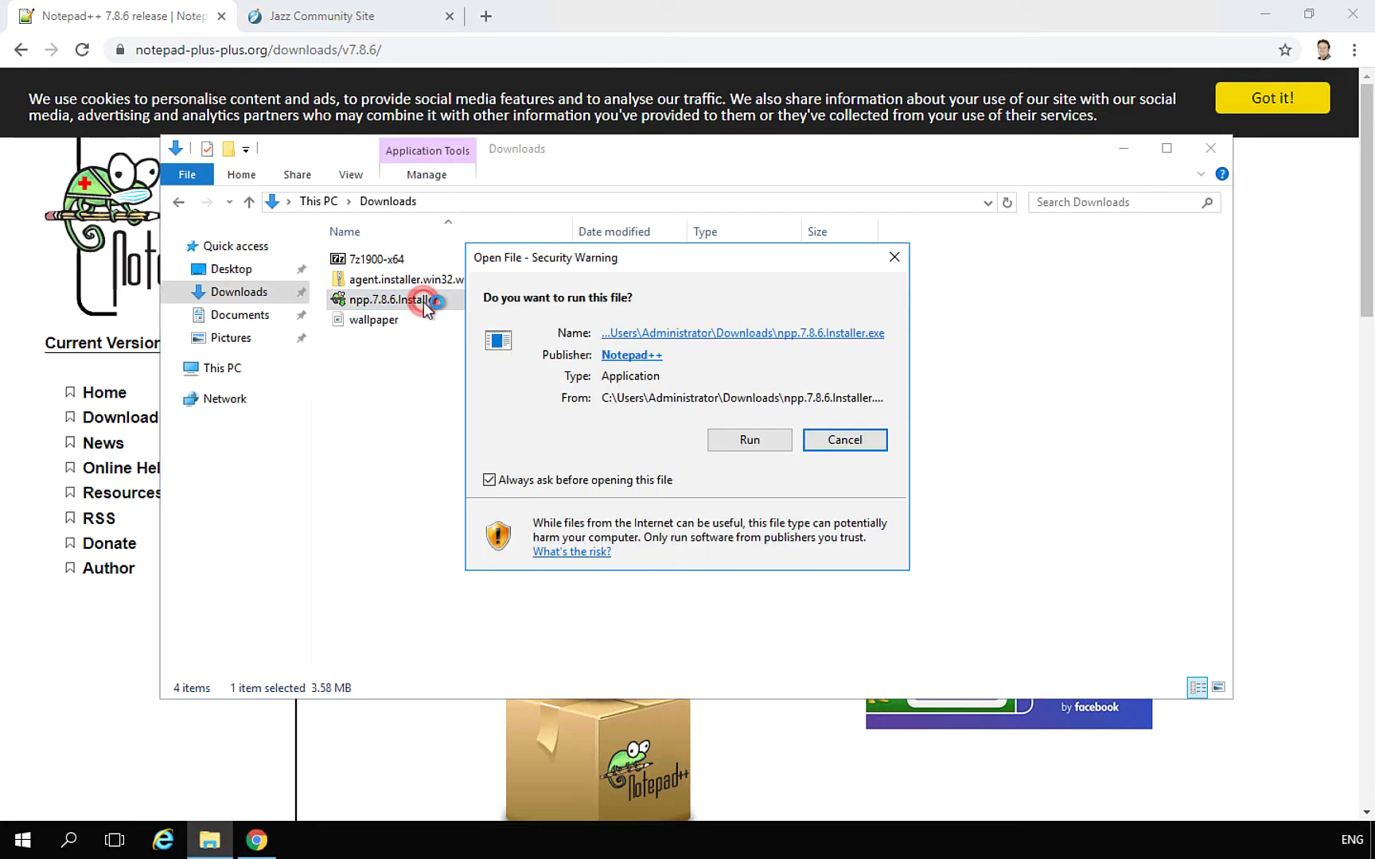
{"action": "left_click", "coordinate": [737, 439]}
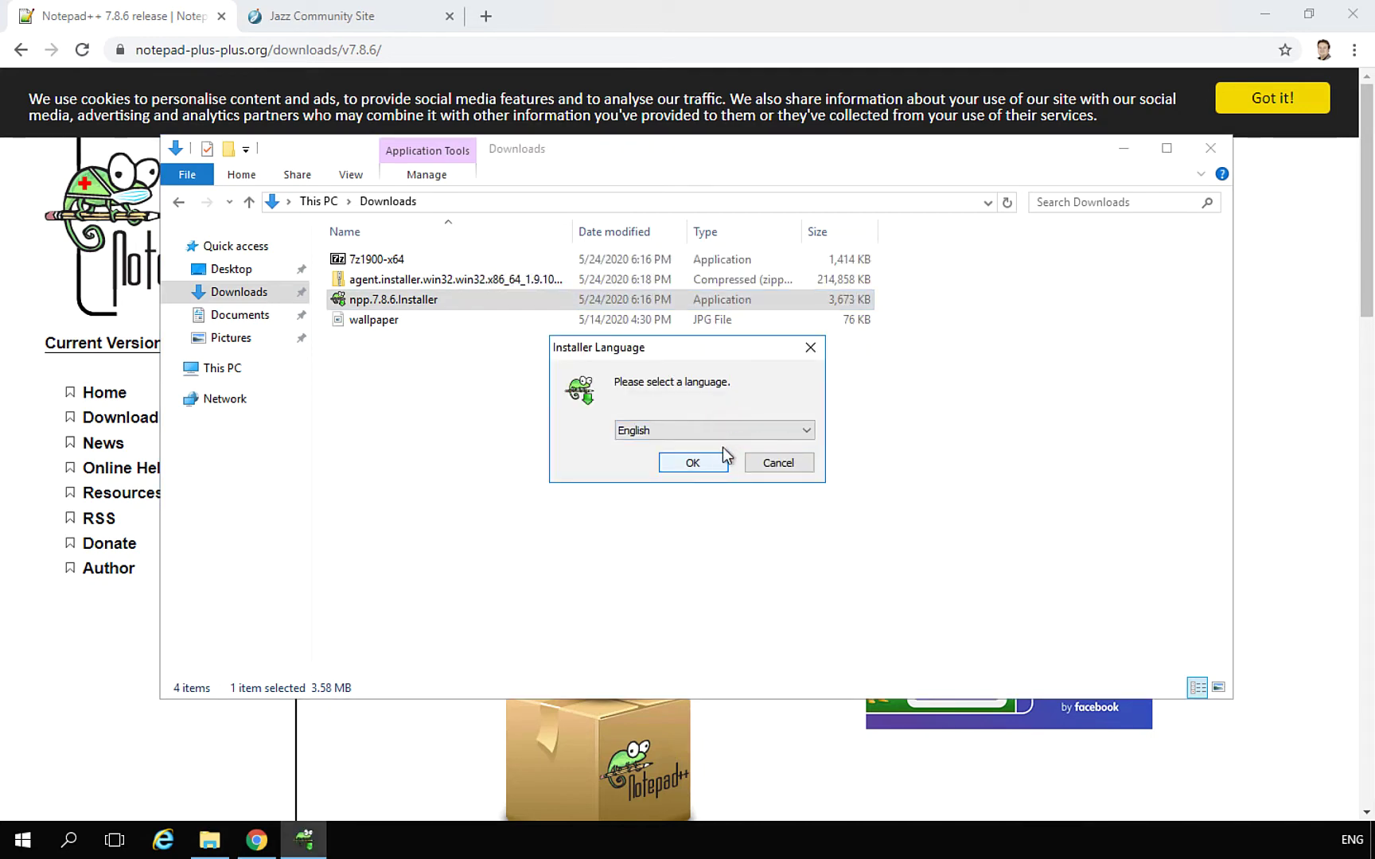
{"action": "left_click", "coordinate": [715, 465]}
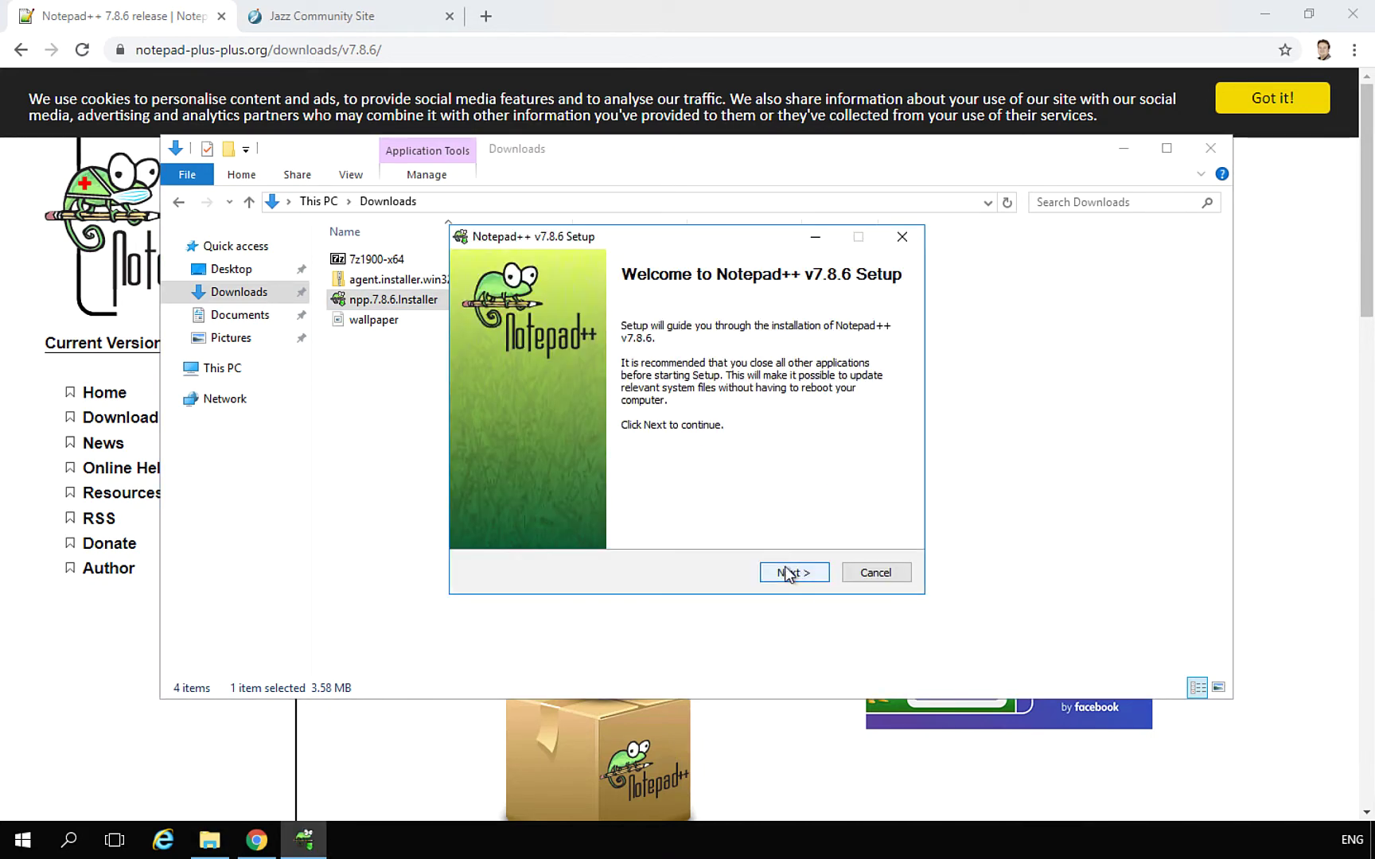
- Install Notepad++ 7.8.6 with defaults plus a desktop shortcut, without launching it, and close its tab
{"action": "left_click", "coordinate": [792, 572]}
{"action": "left_click", "coordinate": [786, 574]}
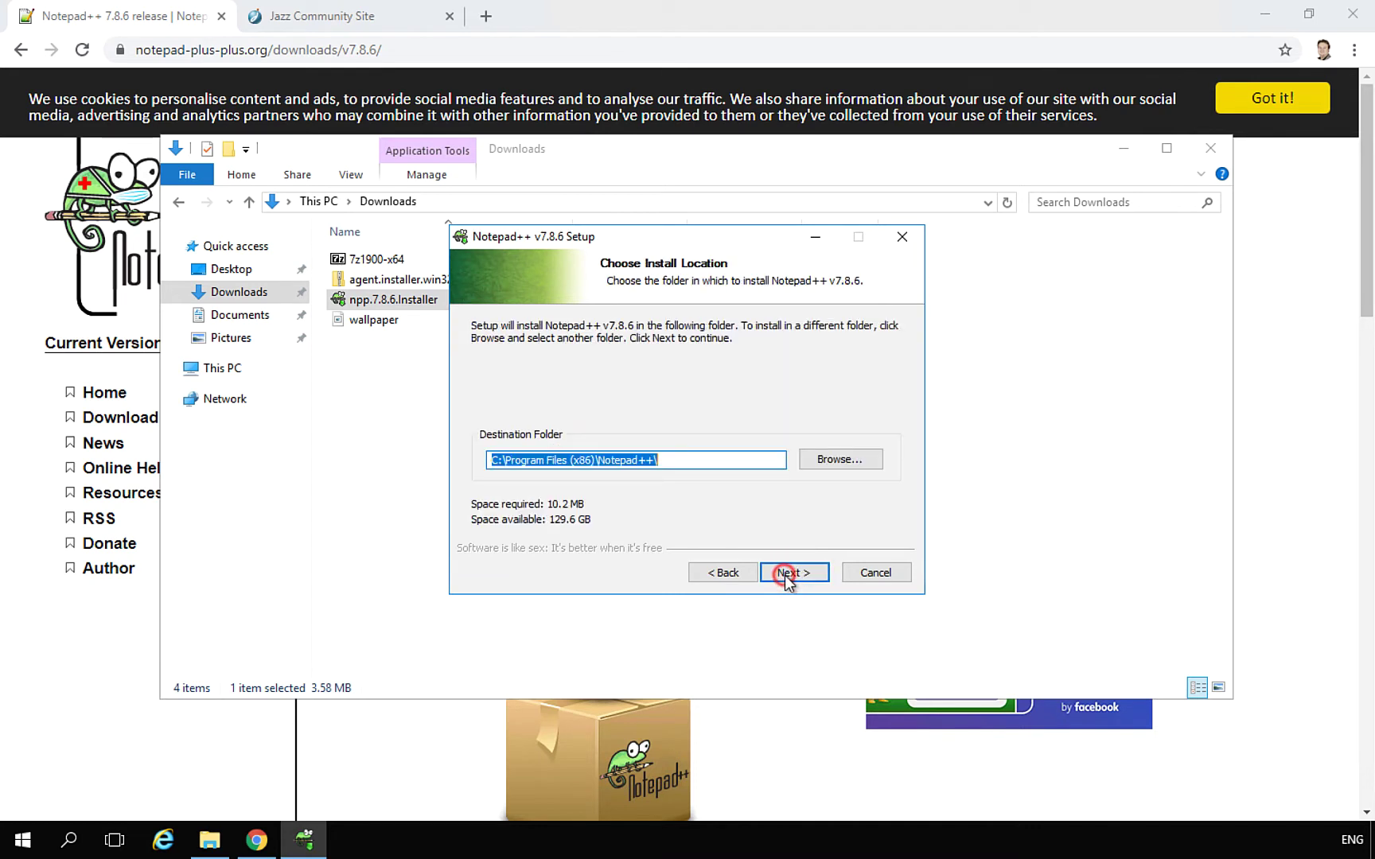
{"action": "left_click", "coordinate": [786, 572]}
{"action": "left_click", "coordinate": [787, 571]}
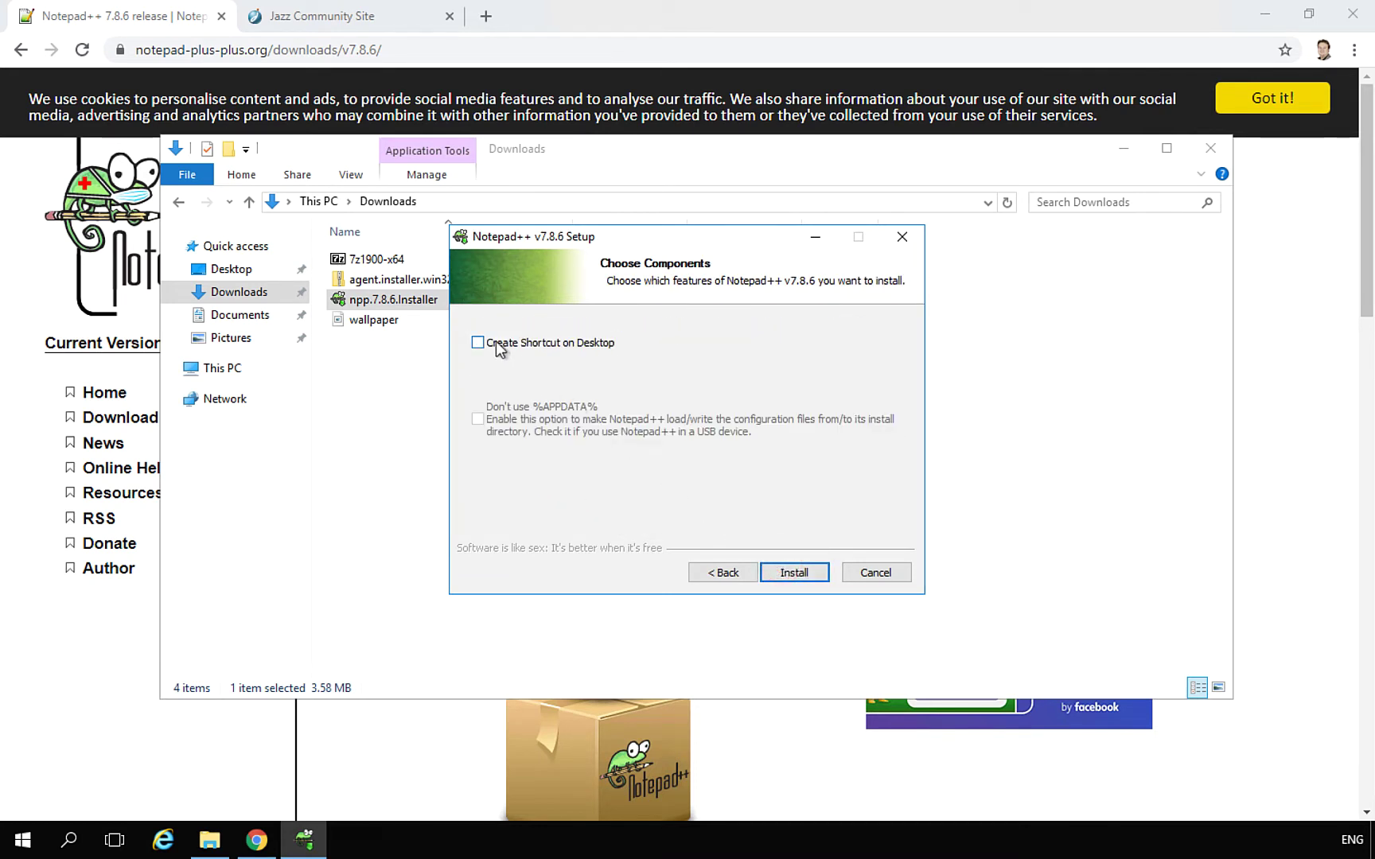
{"action": "left_click", "coordinate": [480, 343]}
{"action": "left_click", "coordinate": [794, 574]}
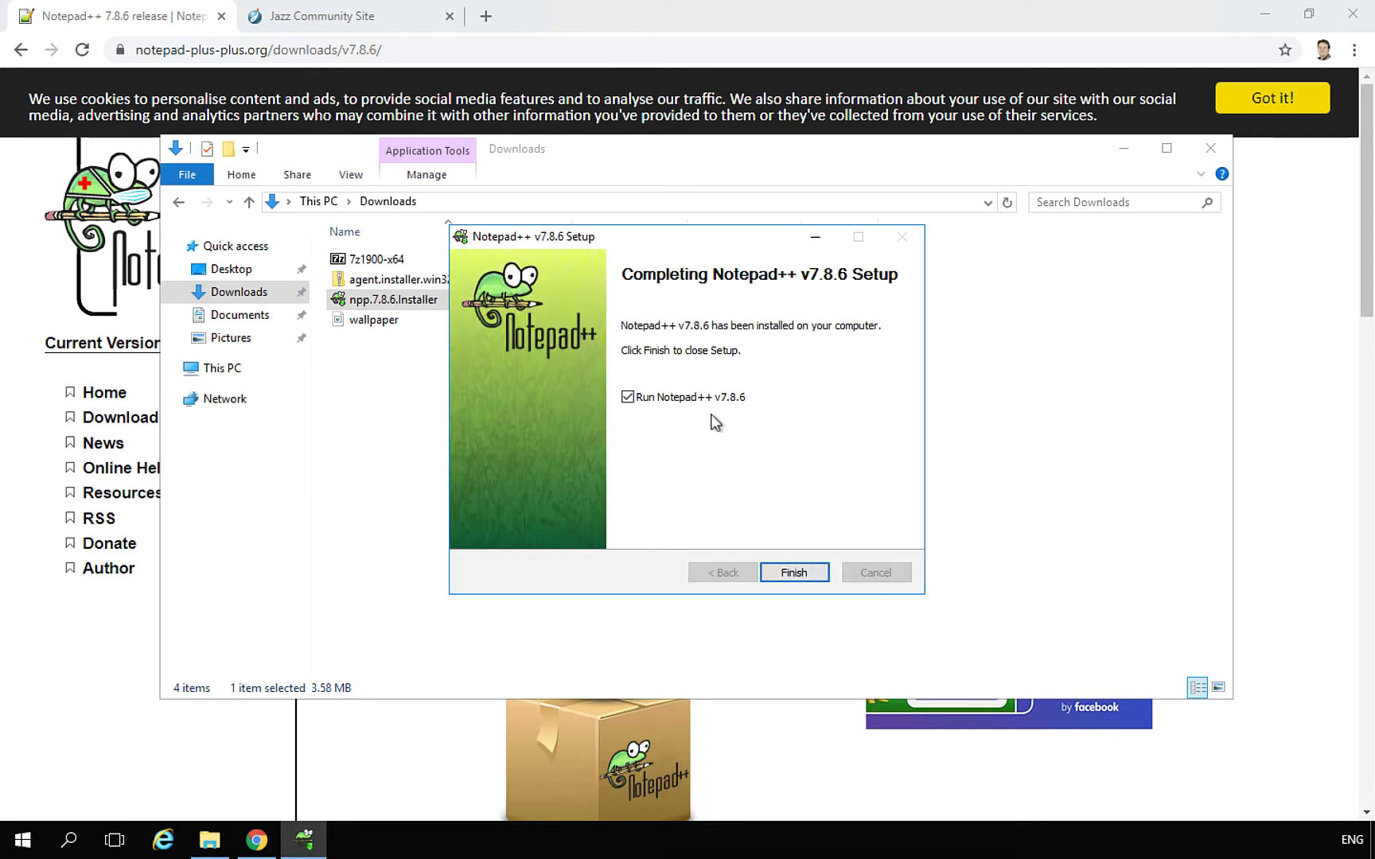
{"action": "left_click", "coordinate": [704, 397]}
{"action": "left_click", "coordinate": [813, 576]}
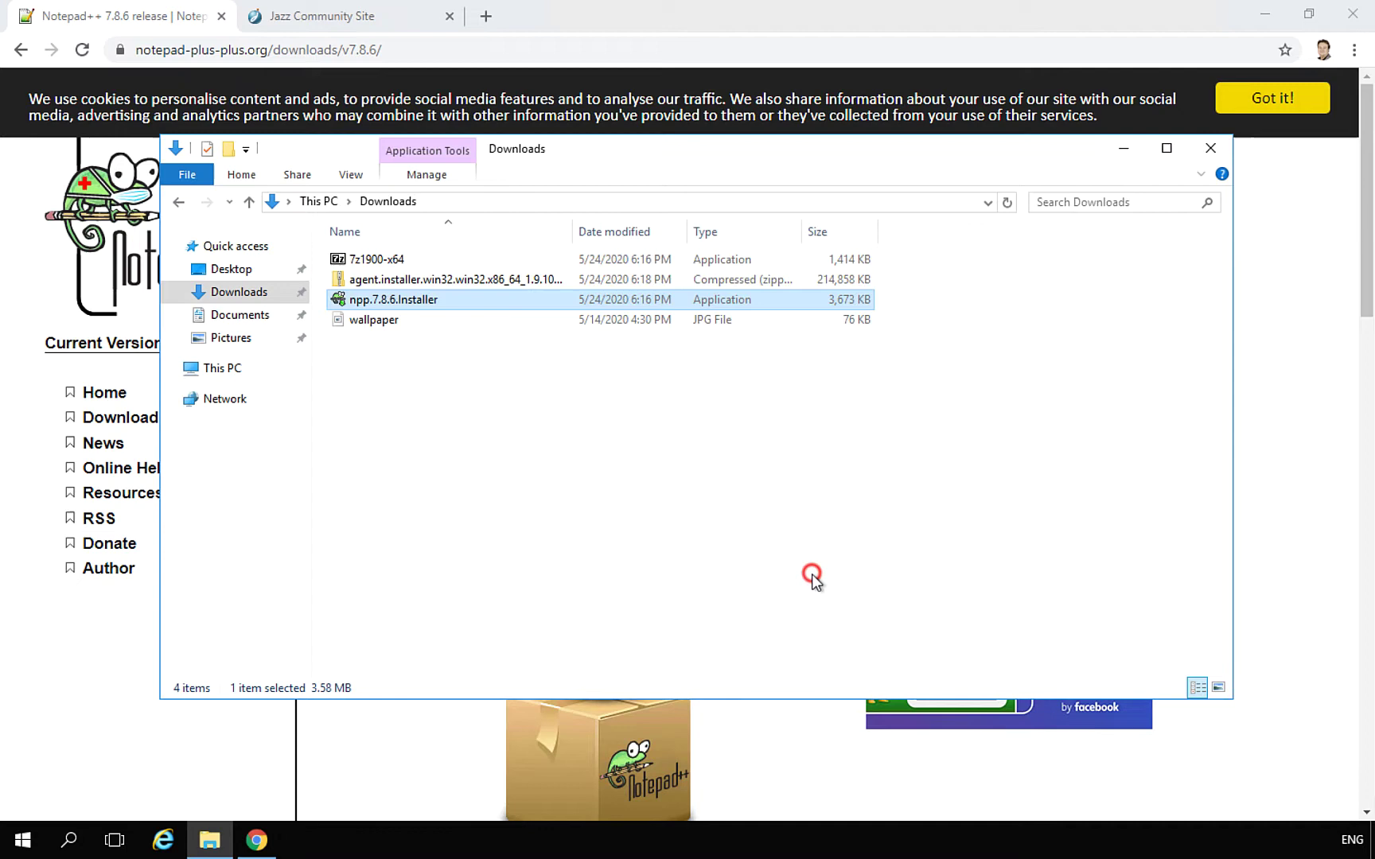
{"action": "left_click", "coordinate": [221, 22]}
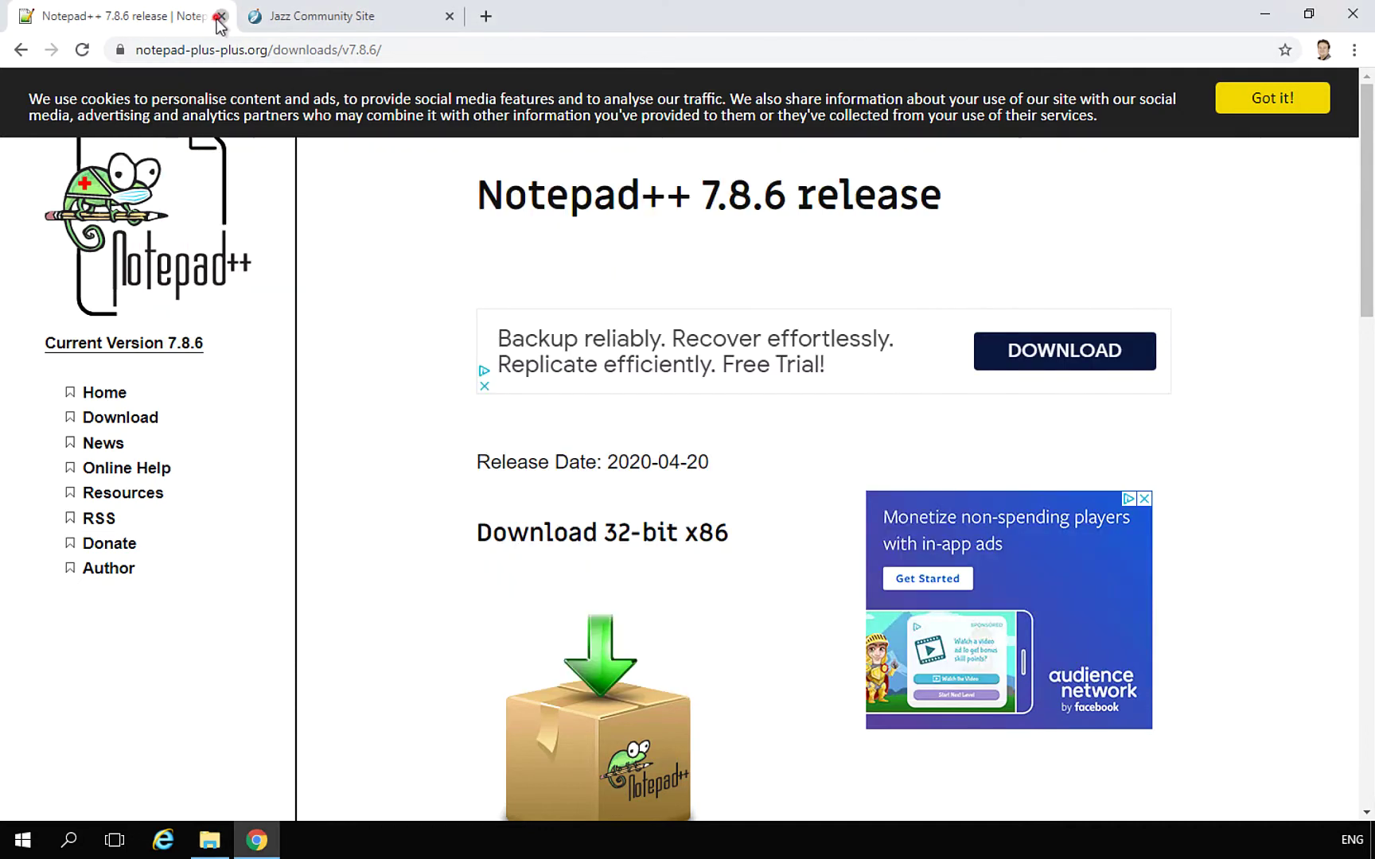
- Close the remaining tab to bring up the jazz.net Jazz Community Site home page
{"action": "left_click", "coordinate": [221, 16]}
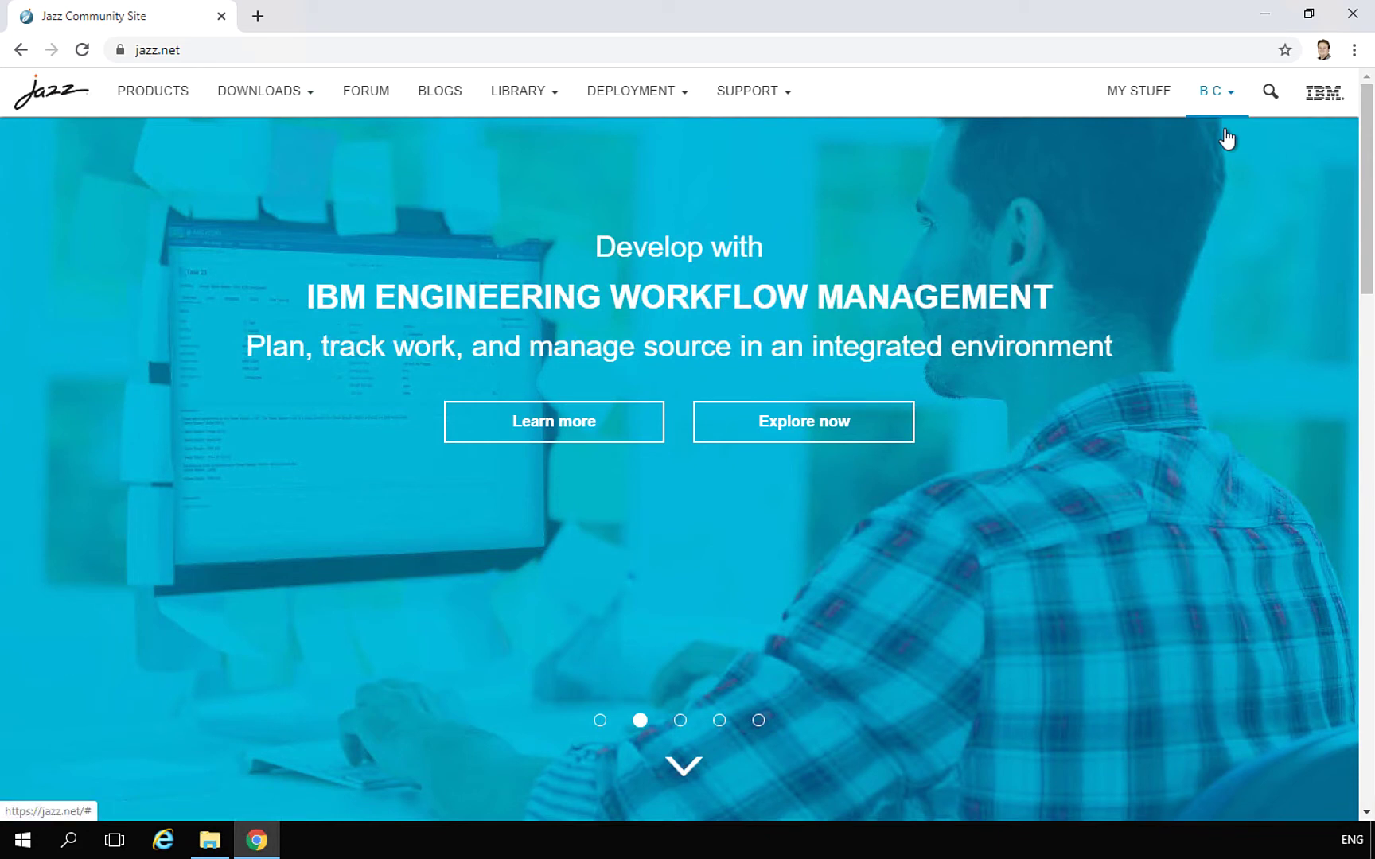
- Check the signed-in account menu, then highlight Engineering Lifecycle Management under jazz.net Downloads
{"action": "left_click", "coordinate": [1218, 94]}
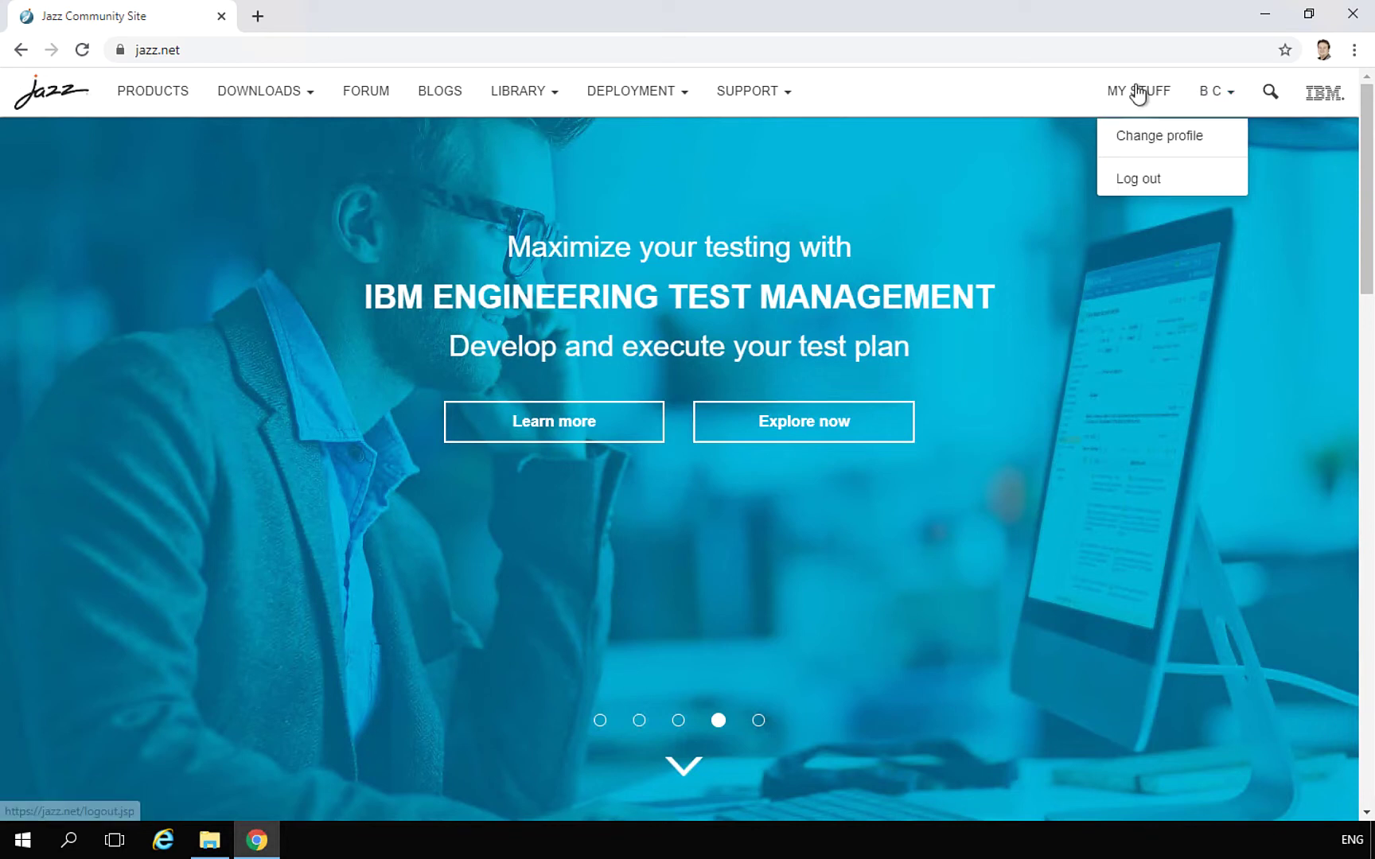
{"action": "left_click", "coordinate": [310, 96]}
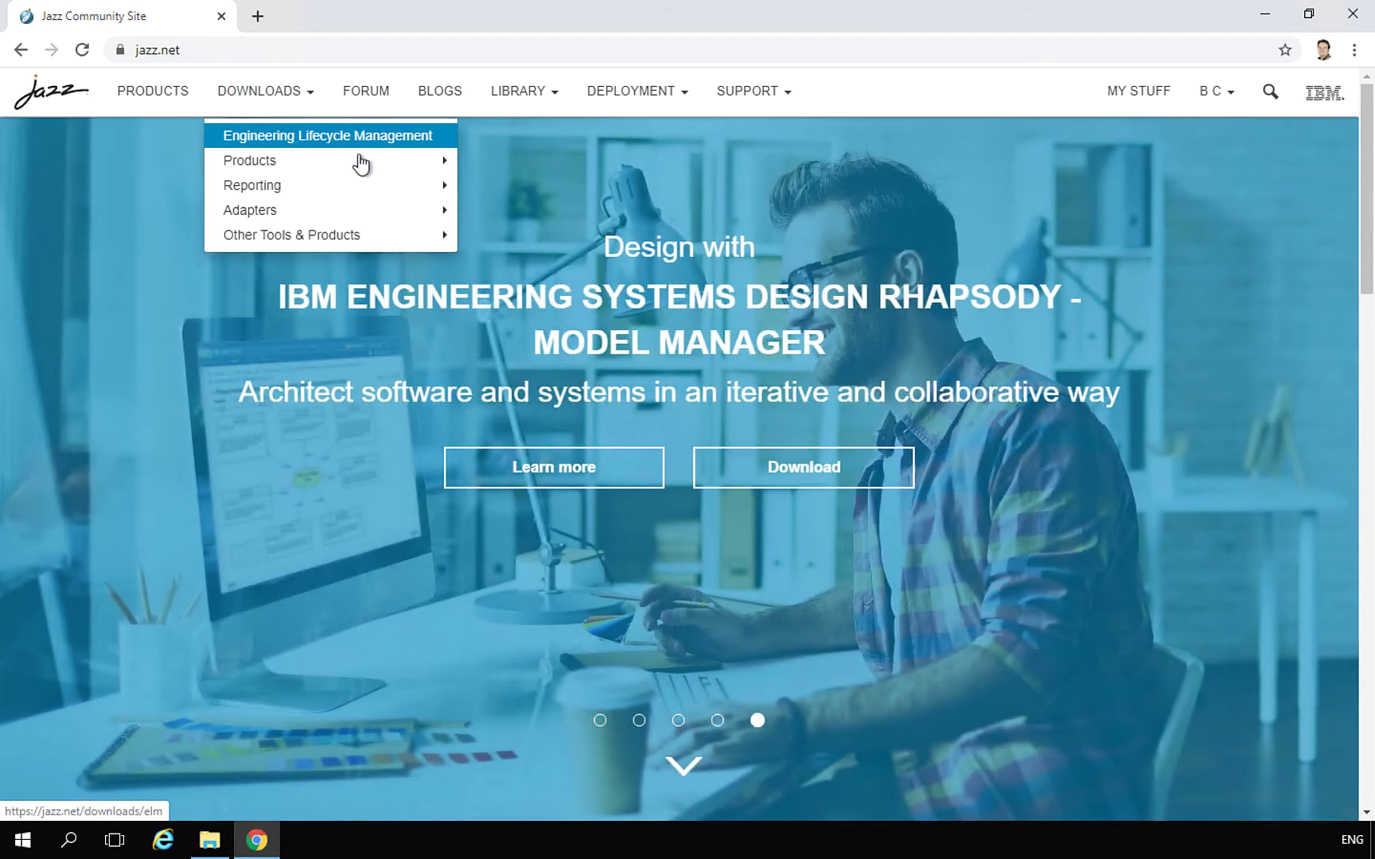
{"action": "mouse_move", "coordinate": [361, 164]}
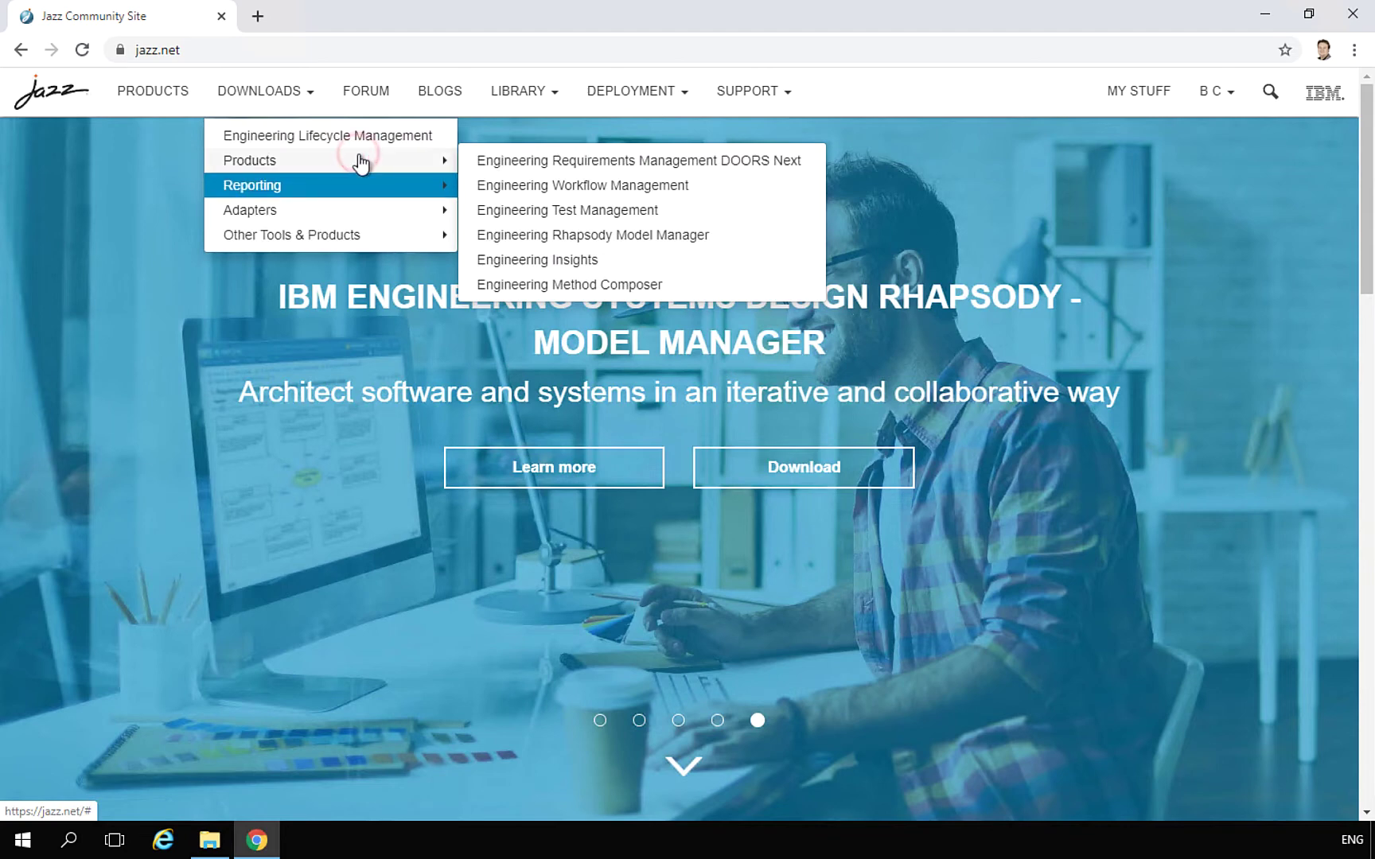
{"action": "key", "text": "Up"}
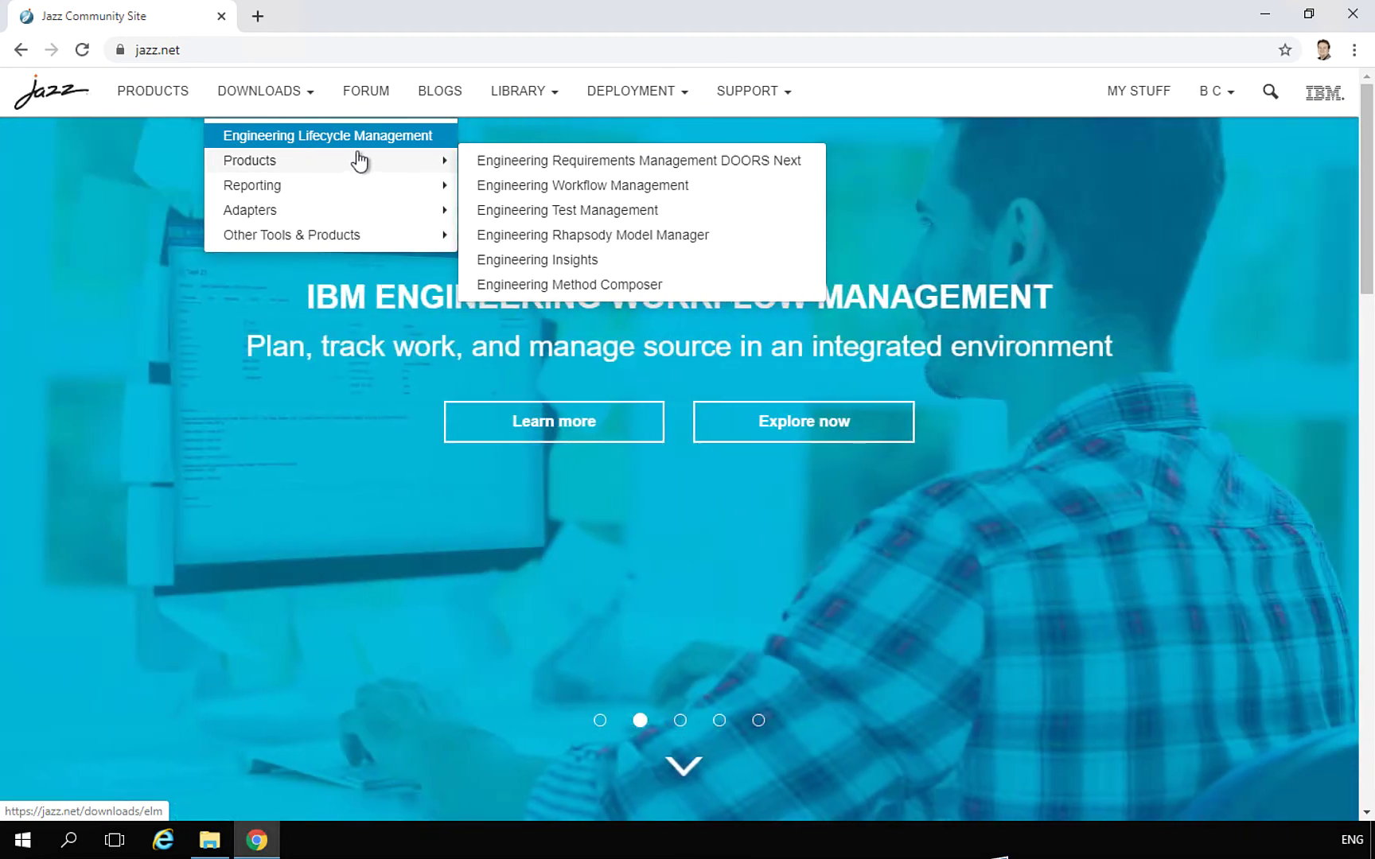
- Open the Engineering Lifecycle Management downloads, then the IBM ELM 7.0 release page
{"action": "left_click", "coordinate": [351, 137]}
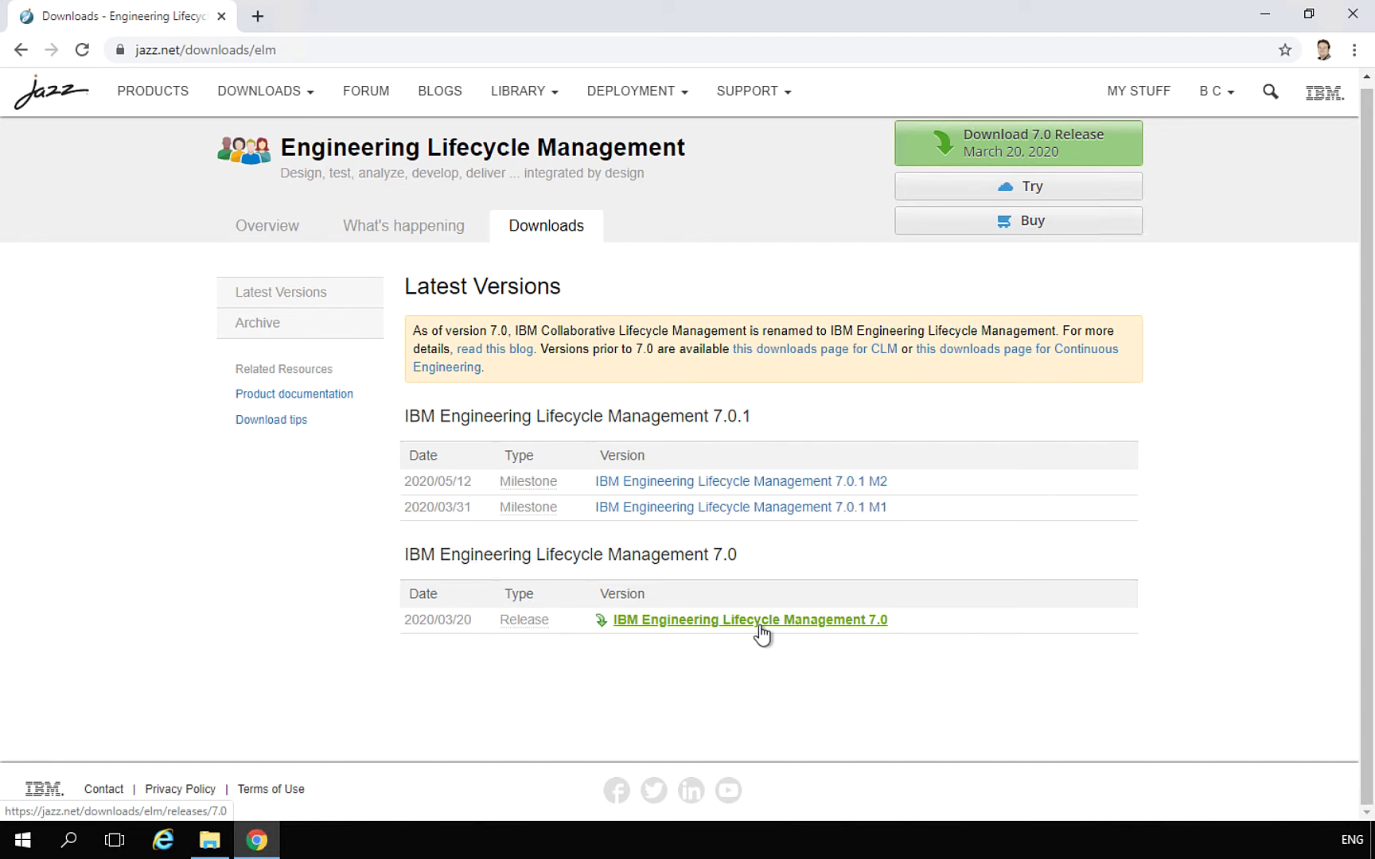
{"action": "left_click", "coordinate": [760, 626]}
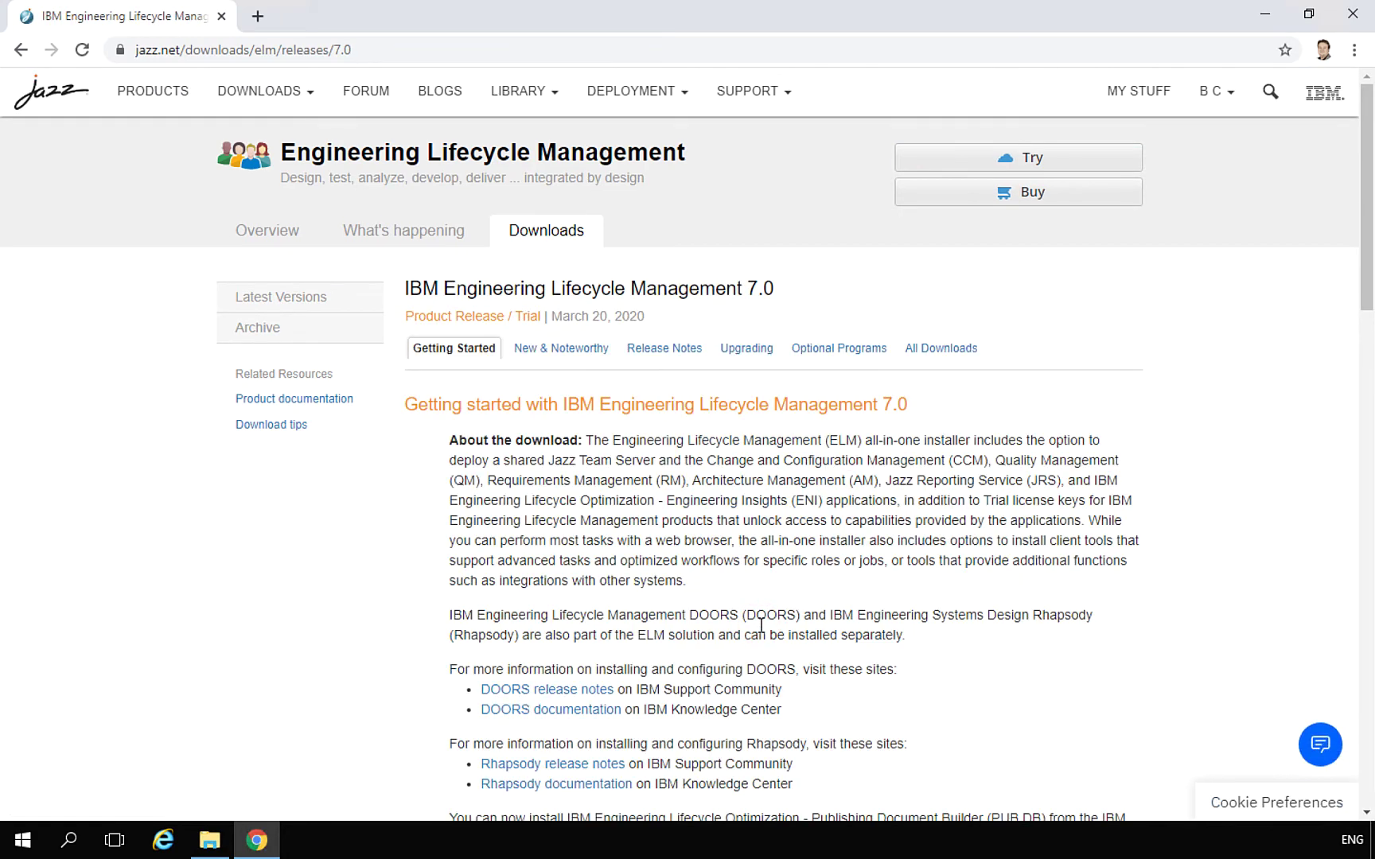
- Show All Downloads for ELM 7.0 and scroll to the Installation Manager Repositories
{"action": "left_click", "coordinate": [921, 355]}
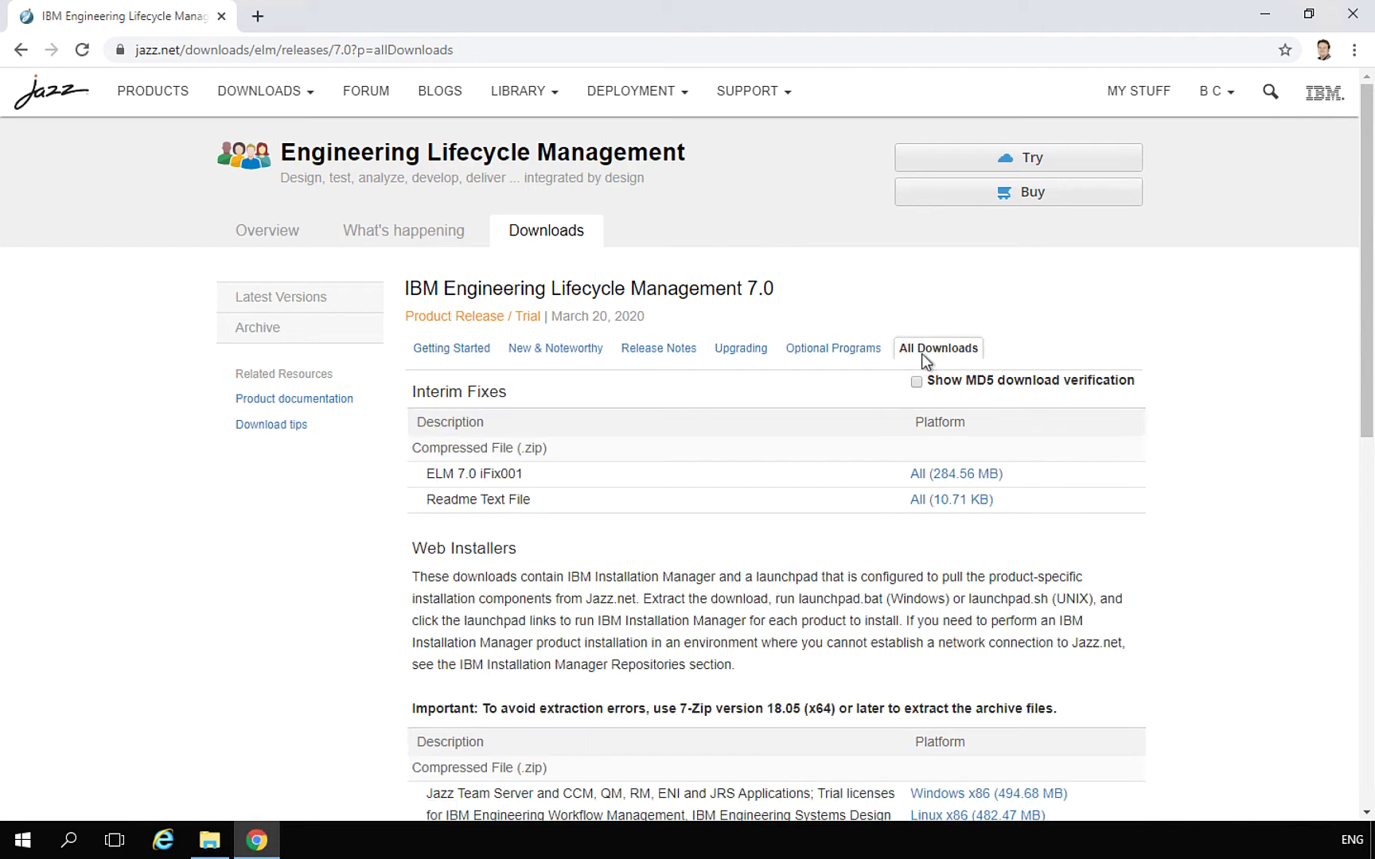
{"action": "scroll", "coordinate": [838, 433], "scroll_direction": "down", "scroll_amount": 1}
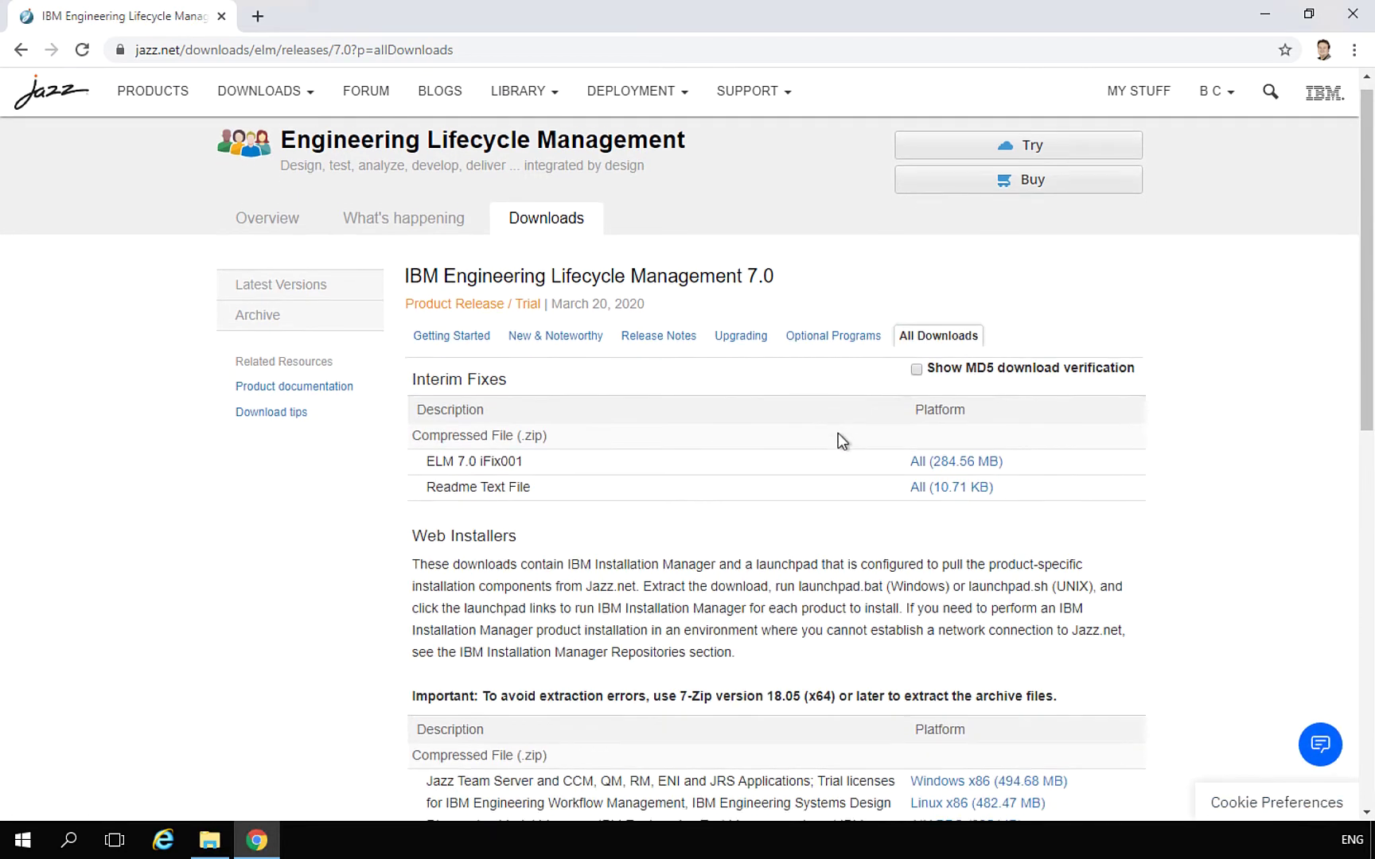
{"action": "scroll", "coordinate": [838, 433], "scroll_direction": "down", "scroll_amount": 2}
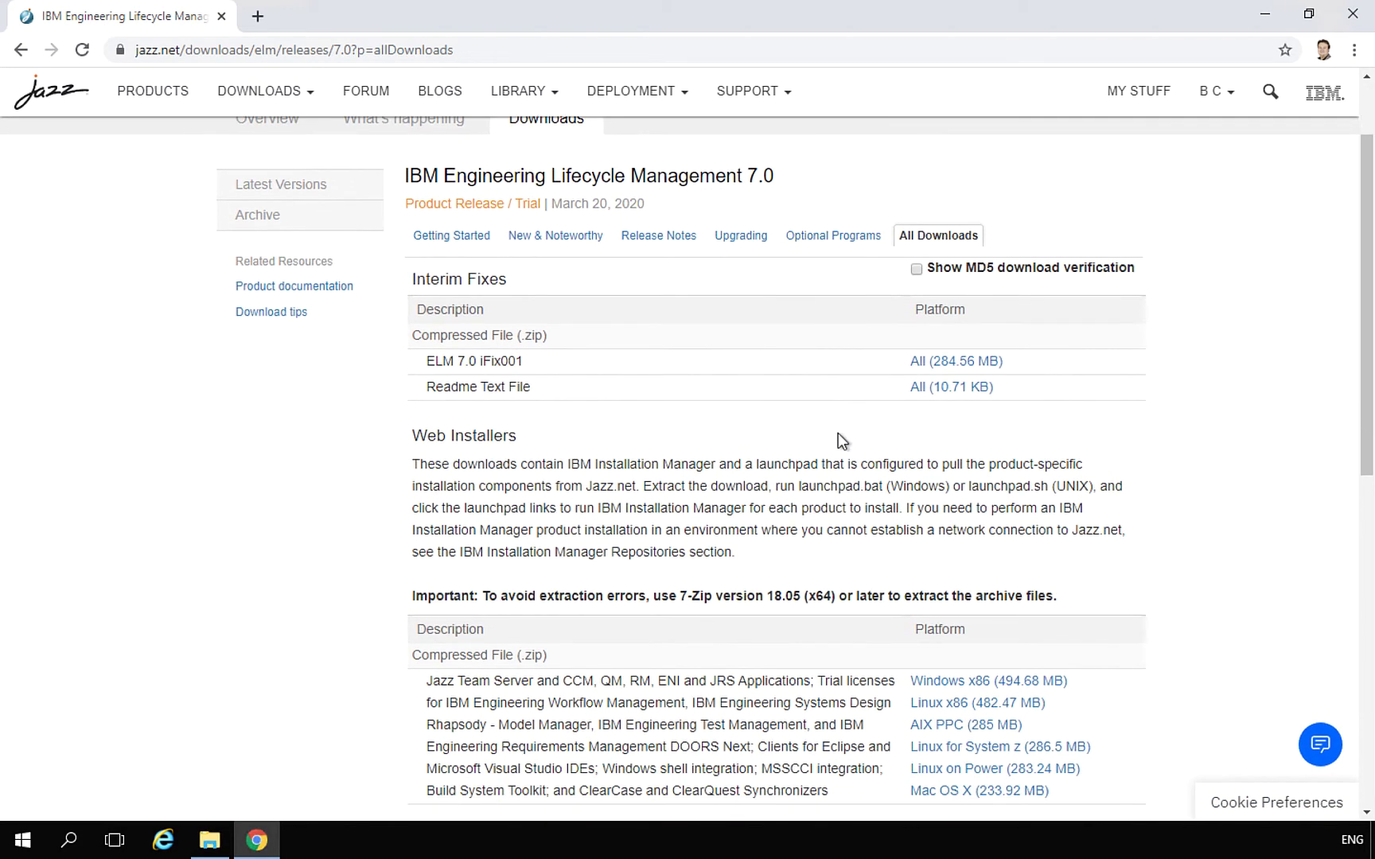
{"action": "scroll", "coordinate": [837, 432], "scroll_direction": "down", "scroll_amount": 6}
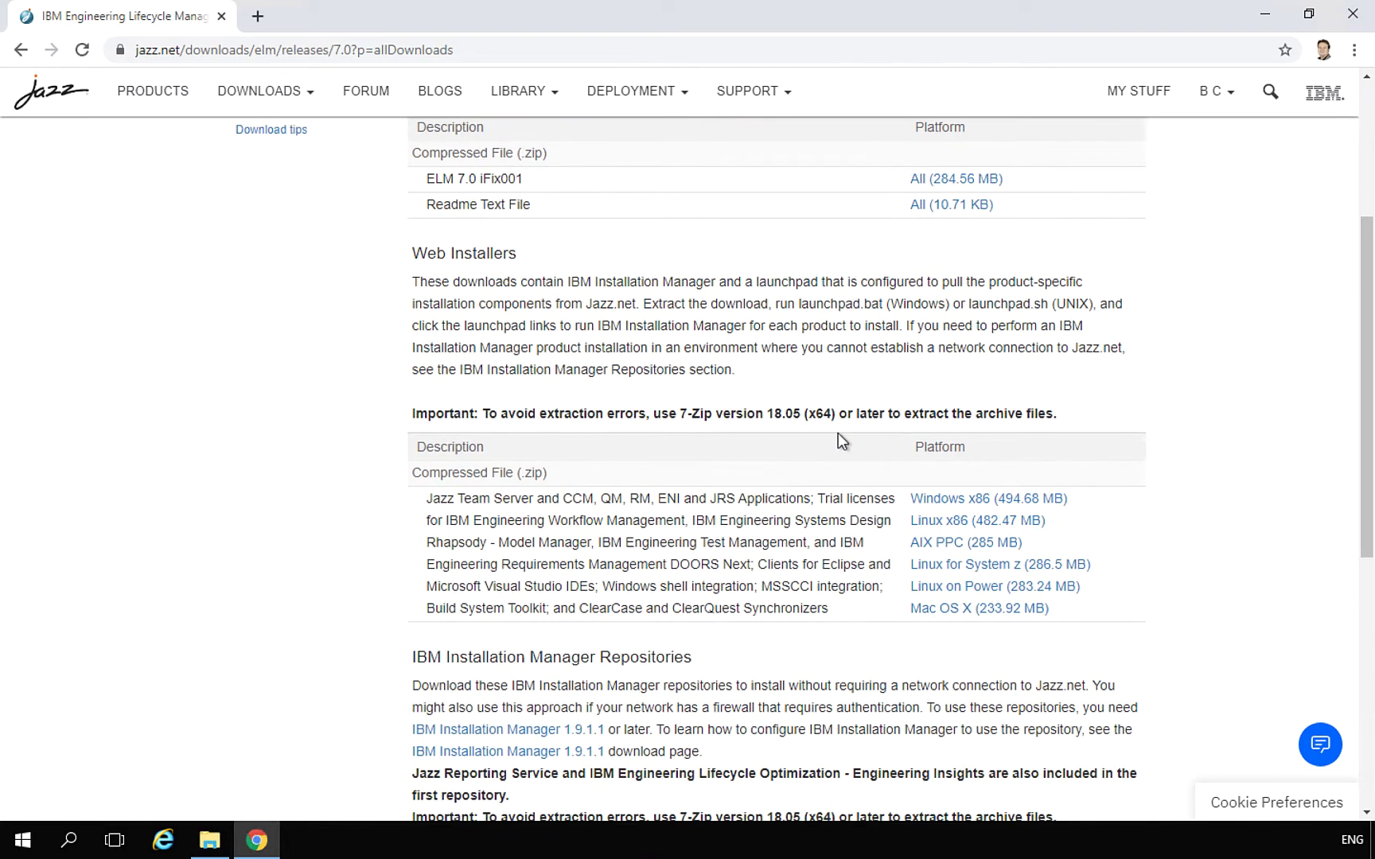
{"action": "scroll", "coordinate": [838, 433], "scroll_direction": "down", "scroll_amount": 2}
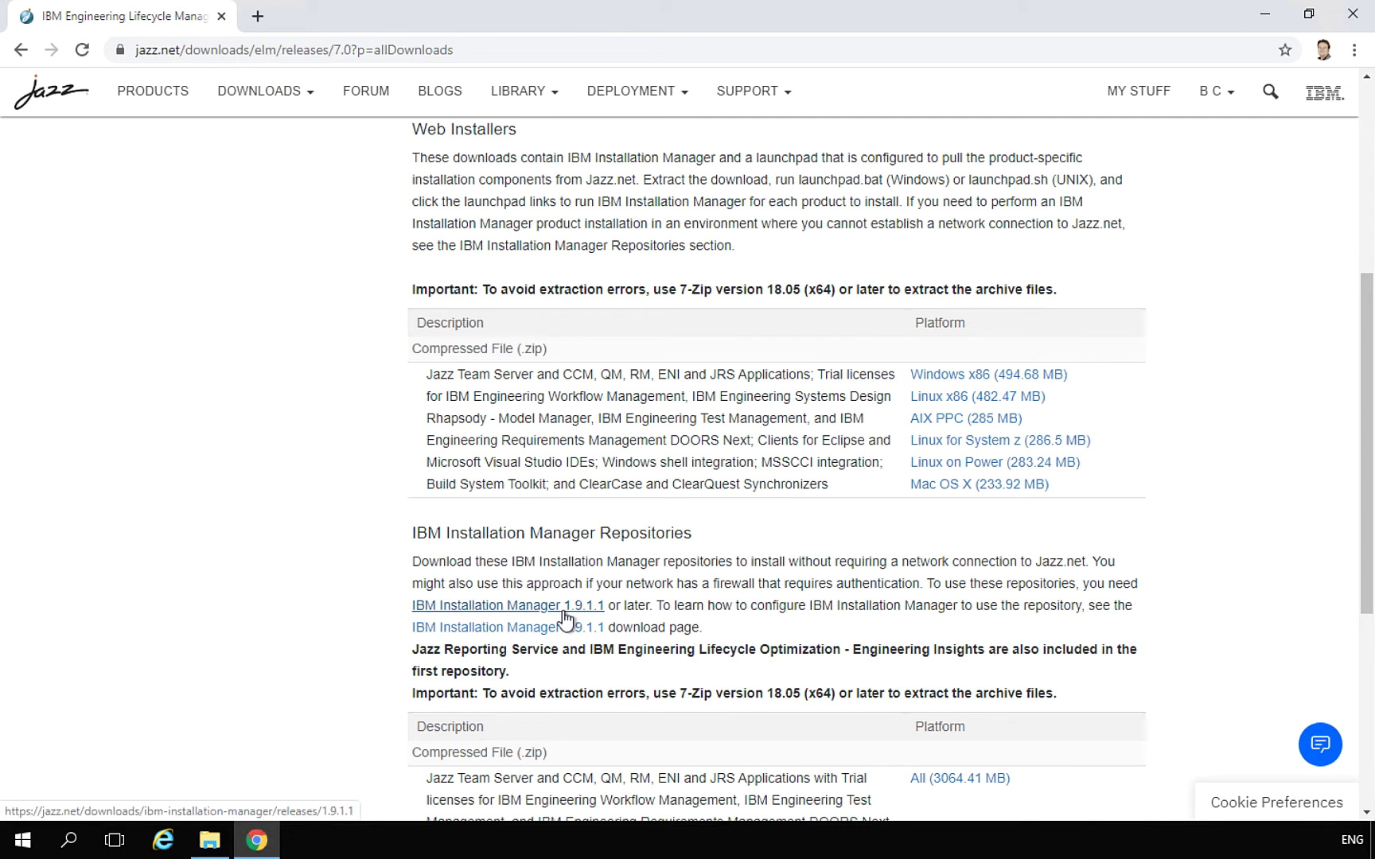
{"action": "scroll", "coordinate": [564, 619], "scroll_direction": "down", "scroll_amount": 1}
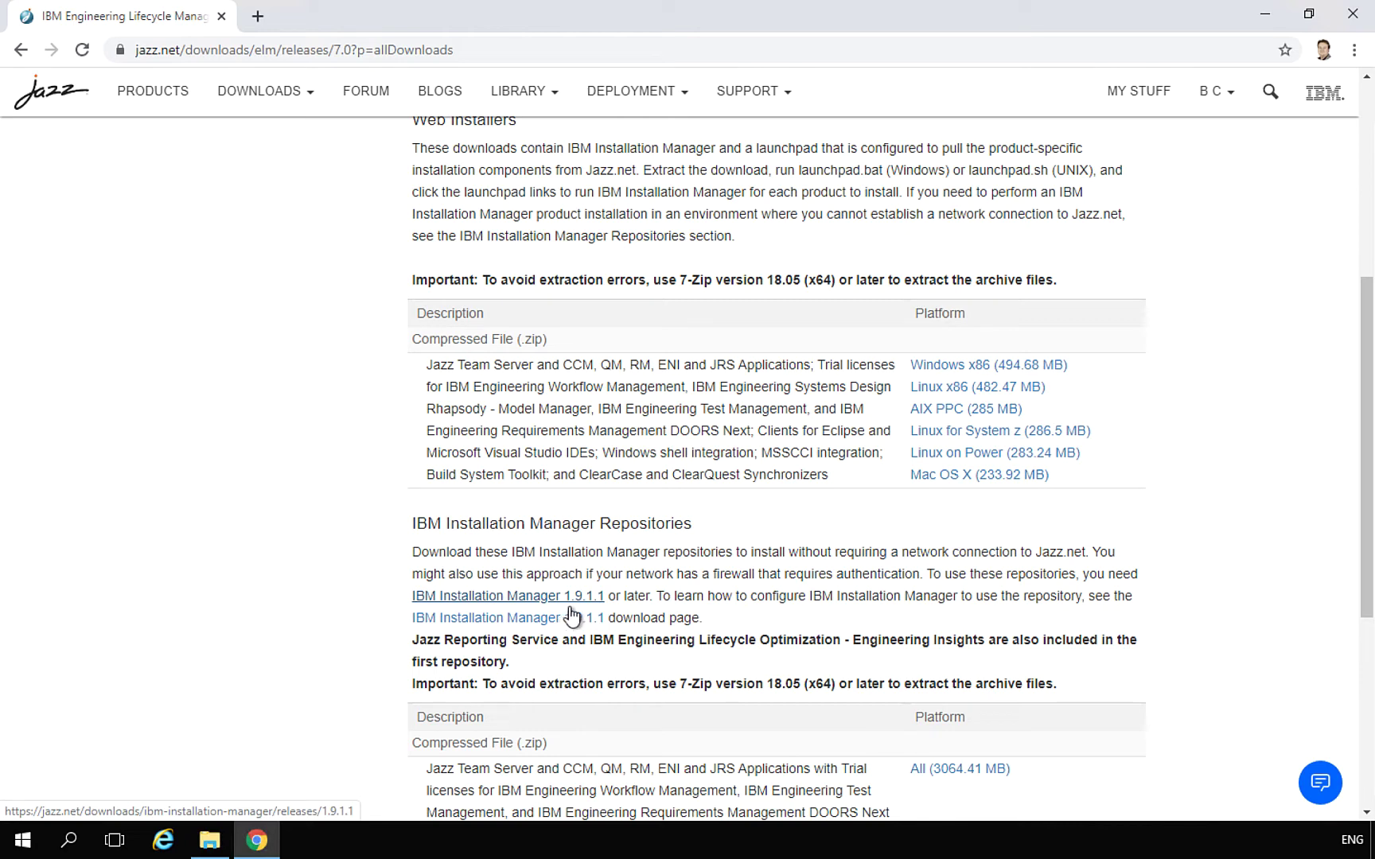
{"action": "left_click", "coordinate": [582, 597]}
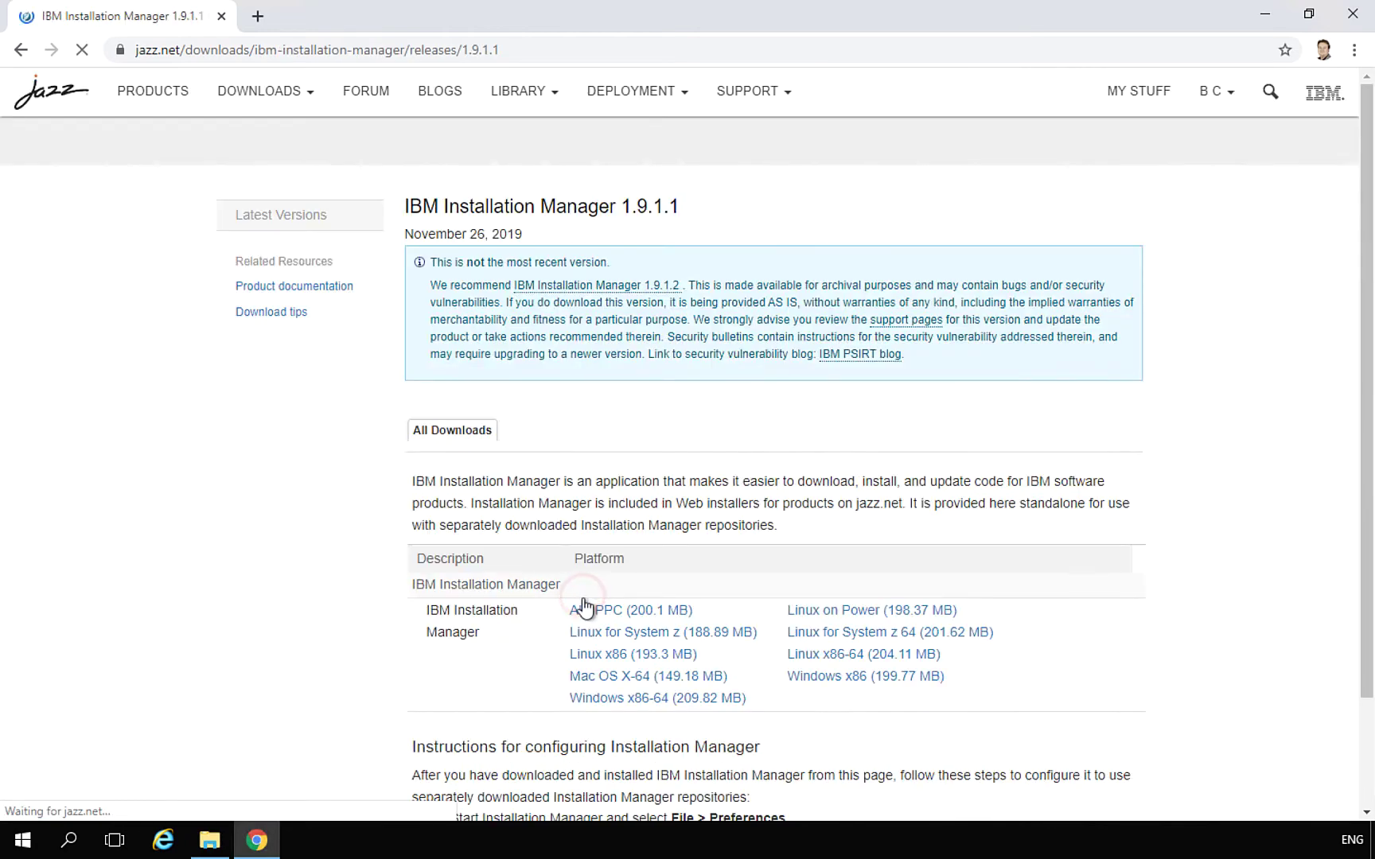
{"action": "scroll", "coordinate": [585, 607], "scroll_direction": "down", "scroll_amount": 1}
{"action": "scroll", "coordinate": [585, 607], "scroll_direction": "down", "scroll_amount": 2}
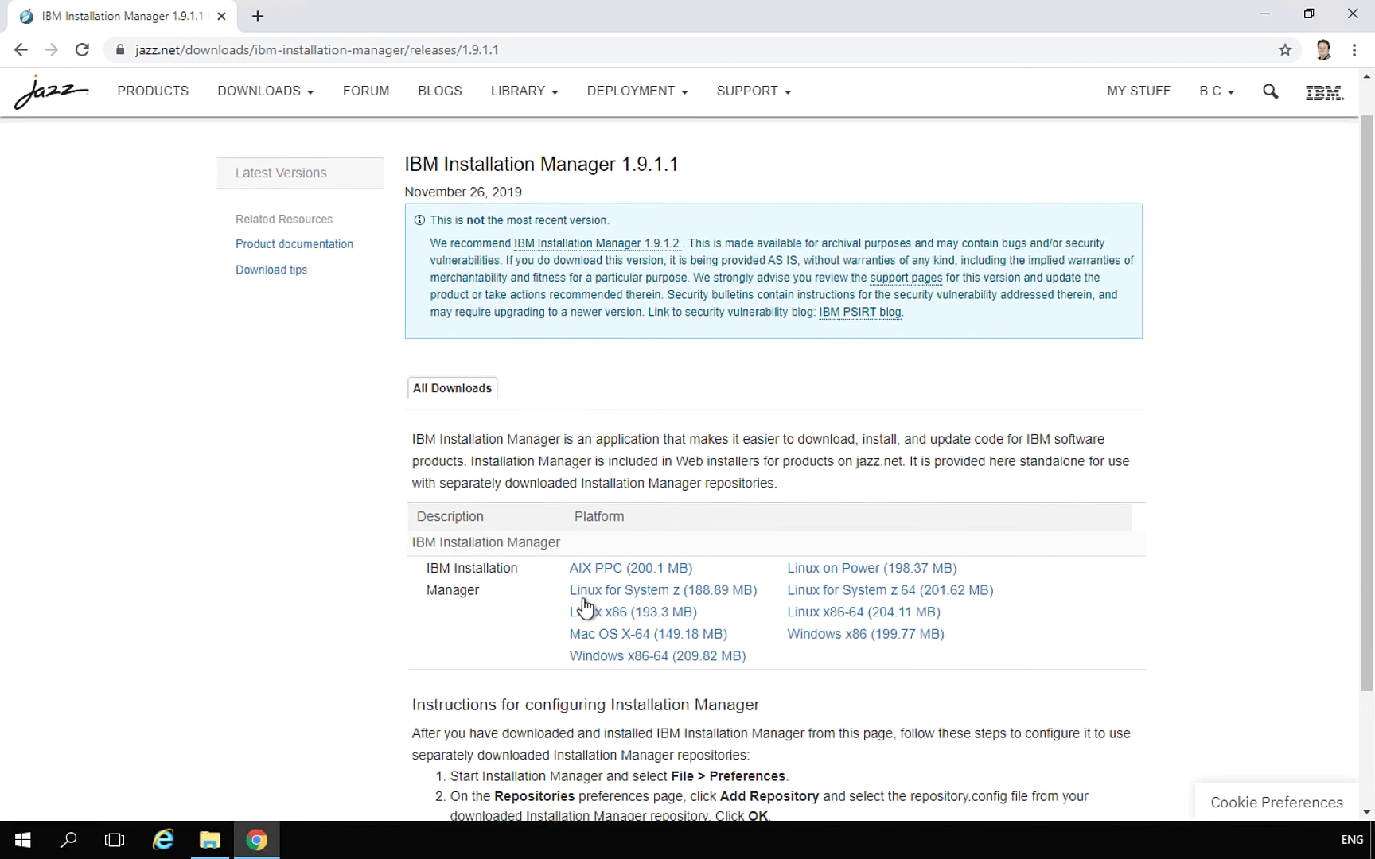
{"action": "scroll", "coordinate": [586, 607], "scroll_direction": "down", "scroll_amount": 1}
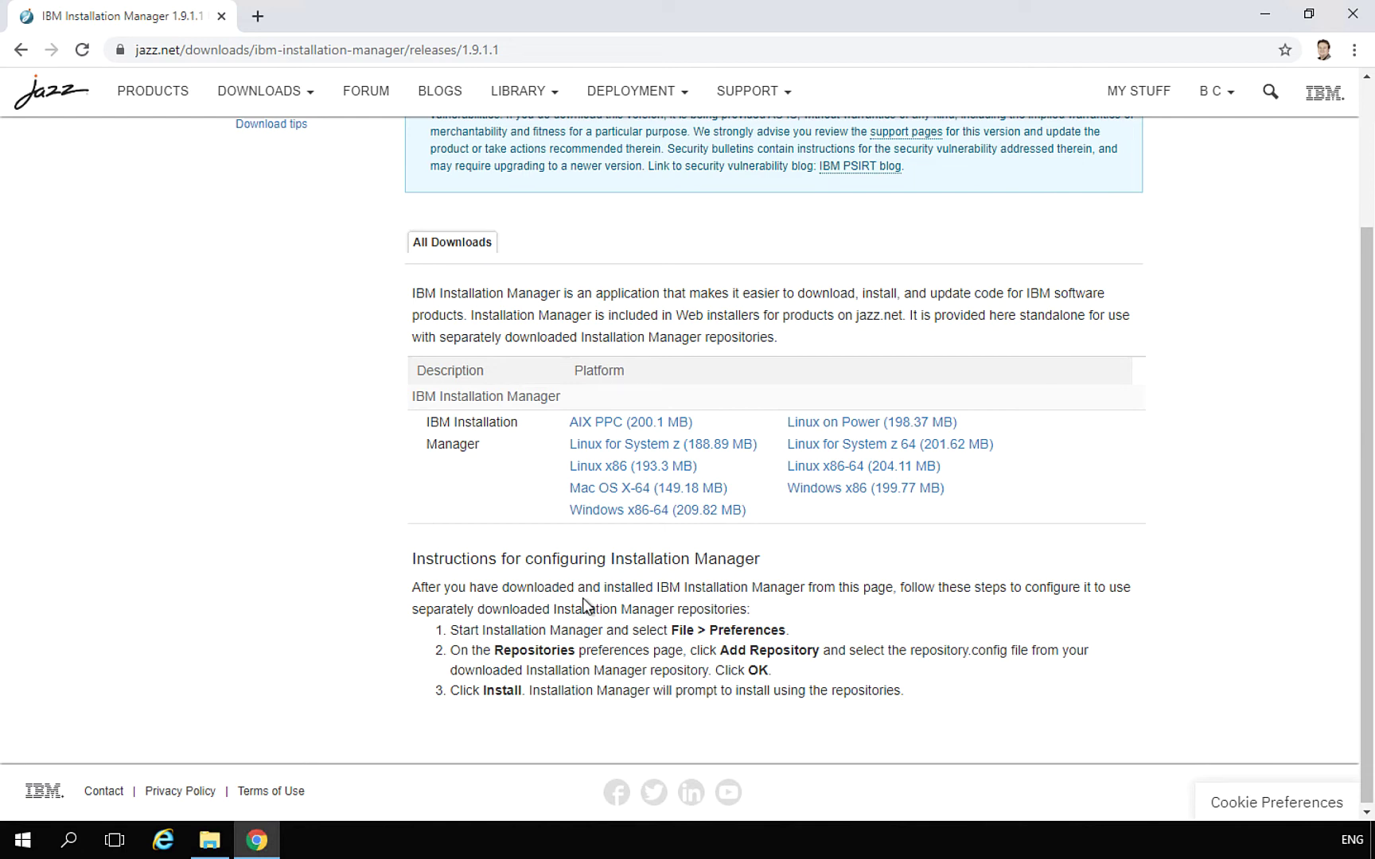
- Accept the license and download the Windows x86-64 Installation Manager 1.9.1.1 zip (209.82 MB)
{"action": "left_click", "coordinate": [606, 513]}
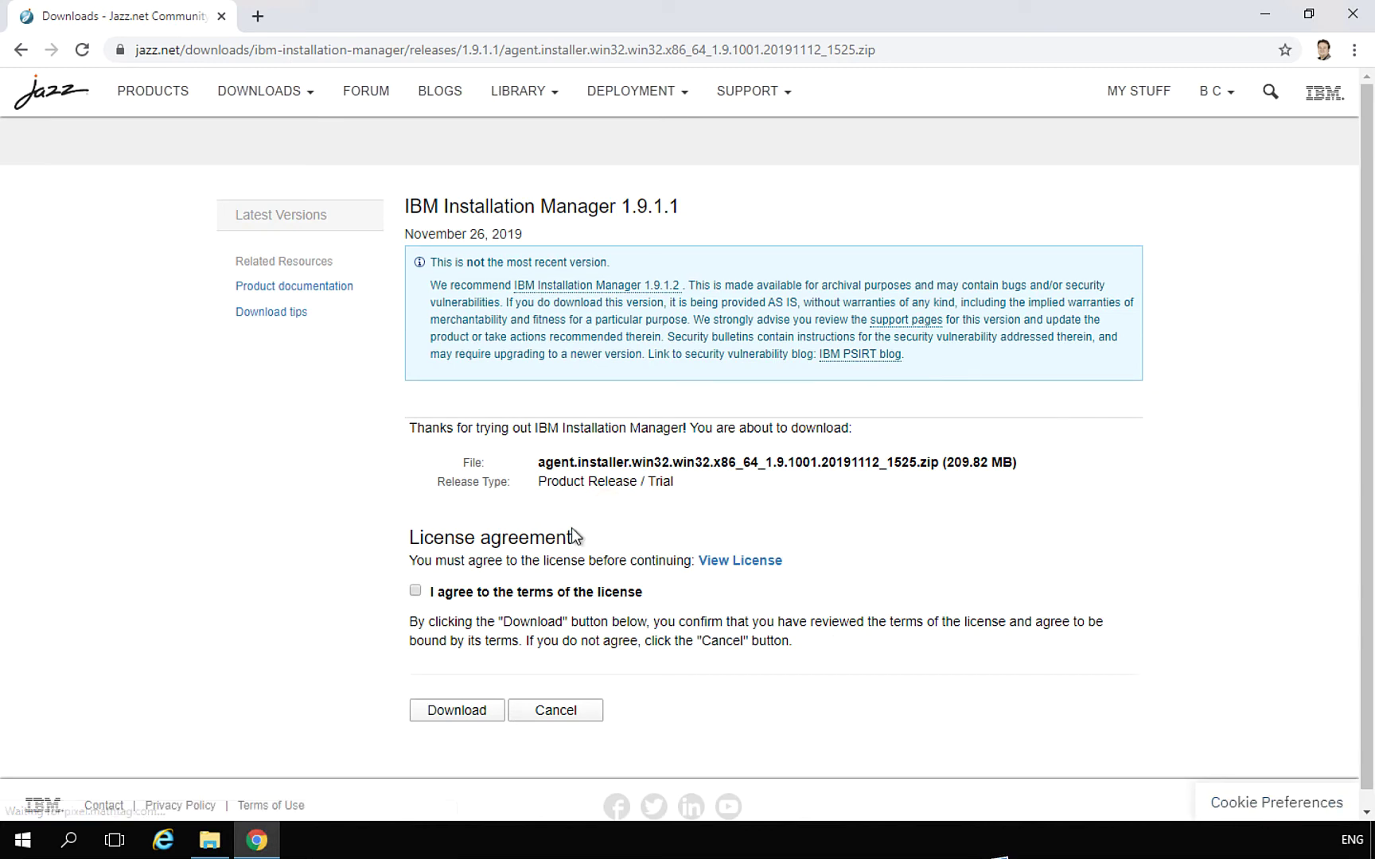
{"action": "left_click", "coordinate": [415, 592]}
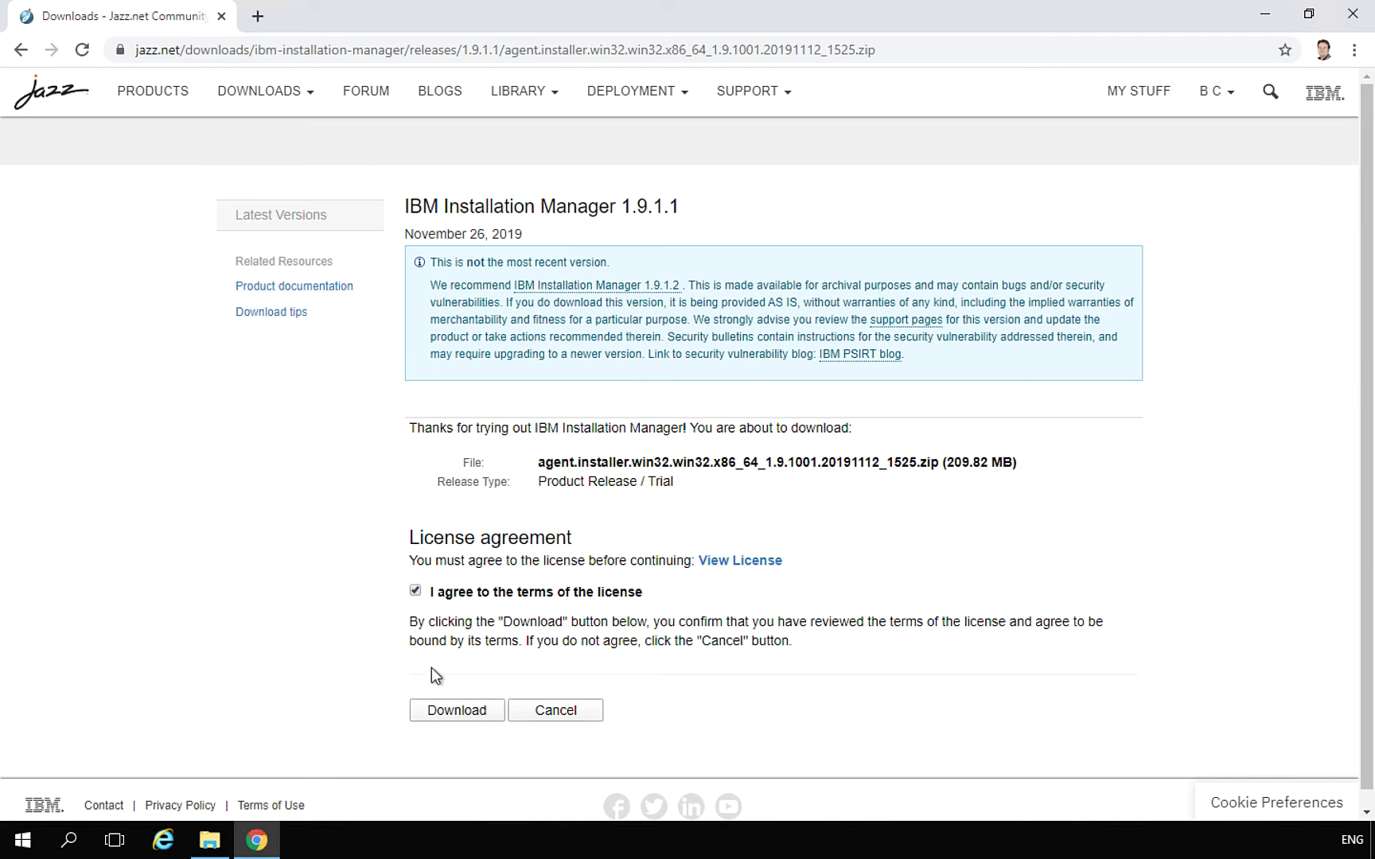
{"action": "left_click", "coordinate": [213, 844]}
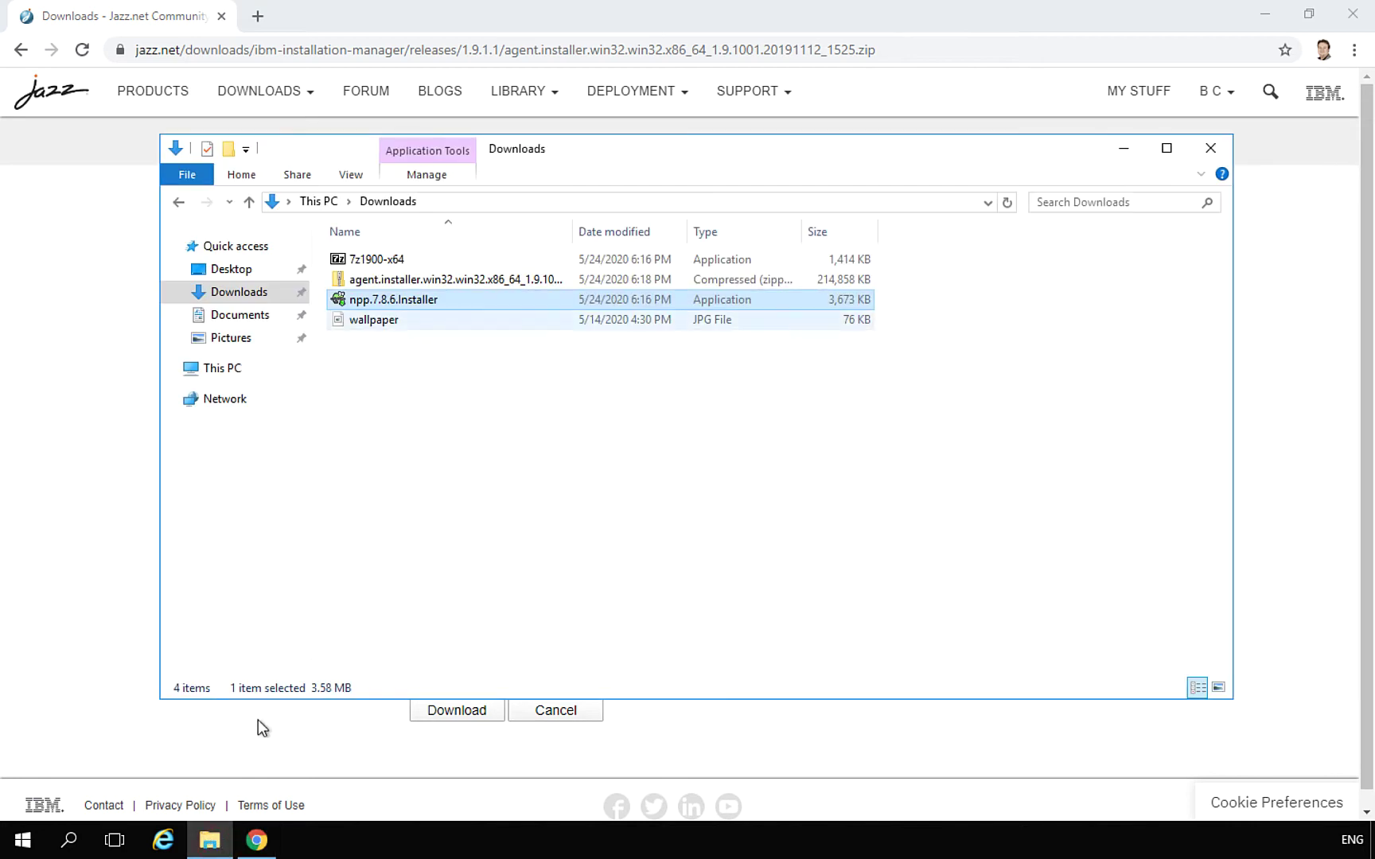
- Extract the agent.installer zip with 7-Zip into a same-named folder in Downloads
{"action": "left_click", "coordinate": [398, 281]}
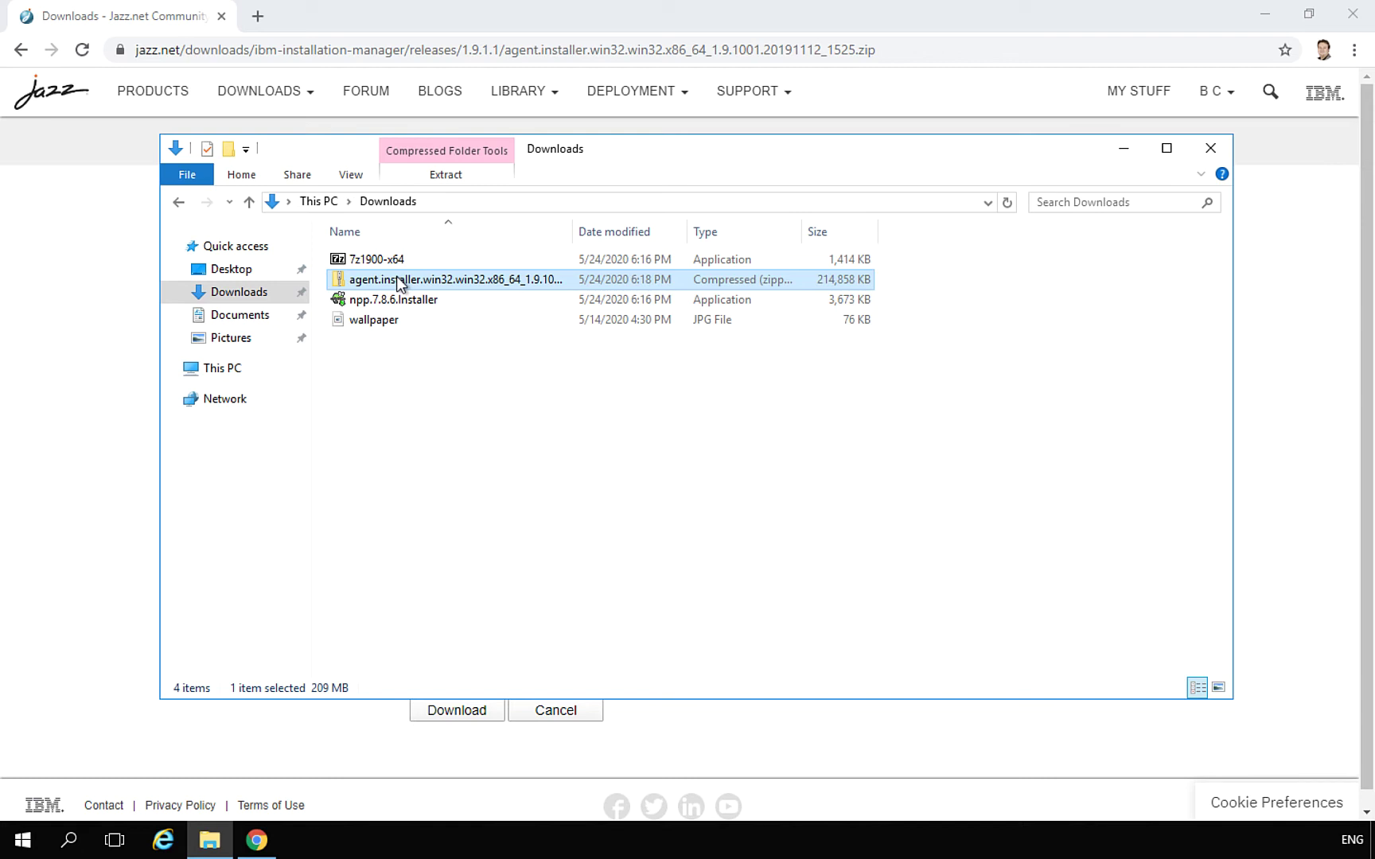
{"action": "right_click", "coordinate": [397, 279]}
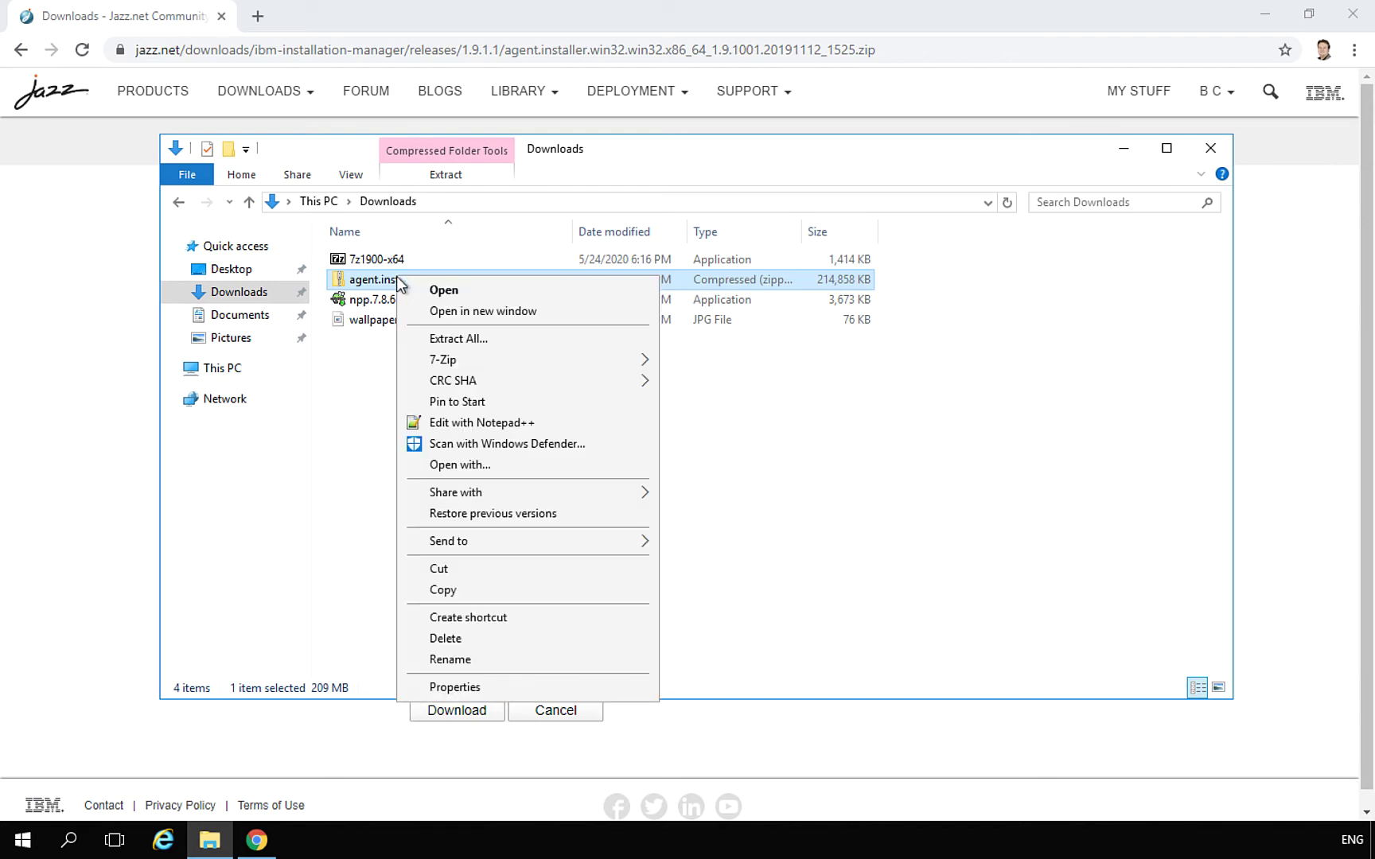
{"action": "key", "text": "Down"}
{"action": "key", "text": "Down"}
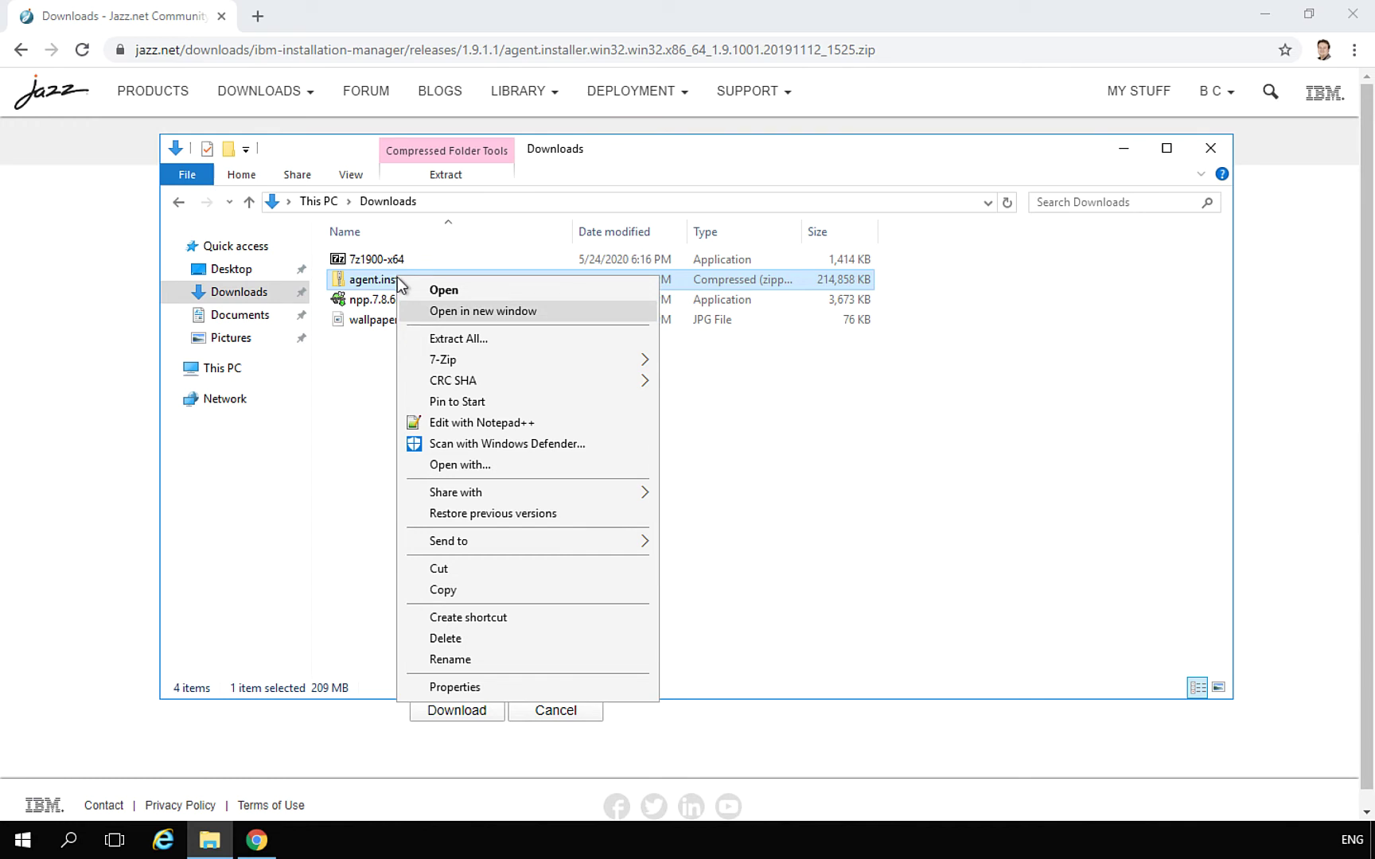
{"action": "mouse_move", "coordinate": [450, 366]}
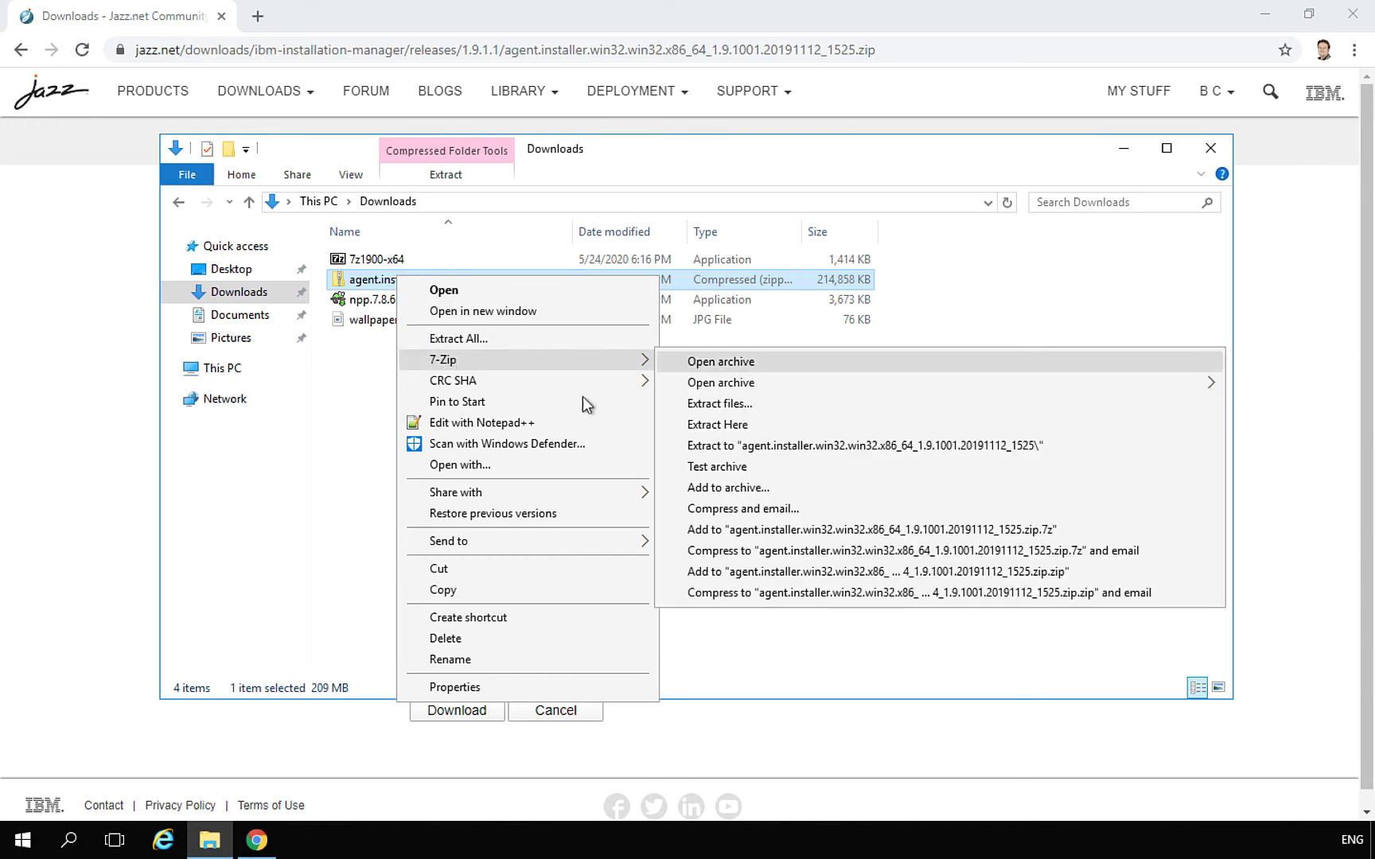
{"action": "left_click", "coordinate": [762, 452]}
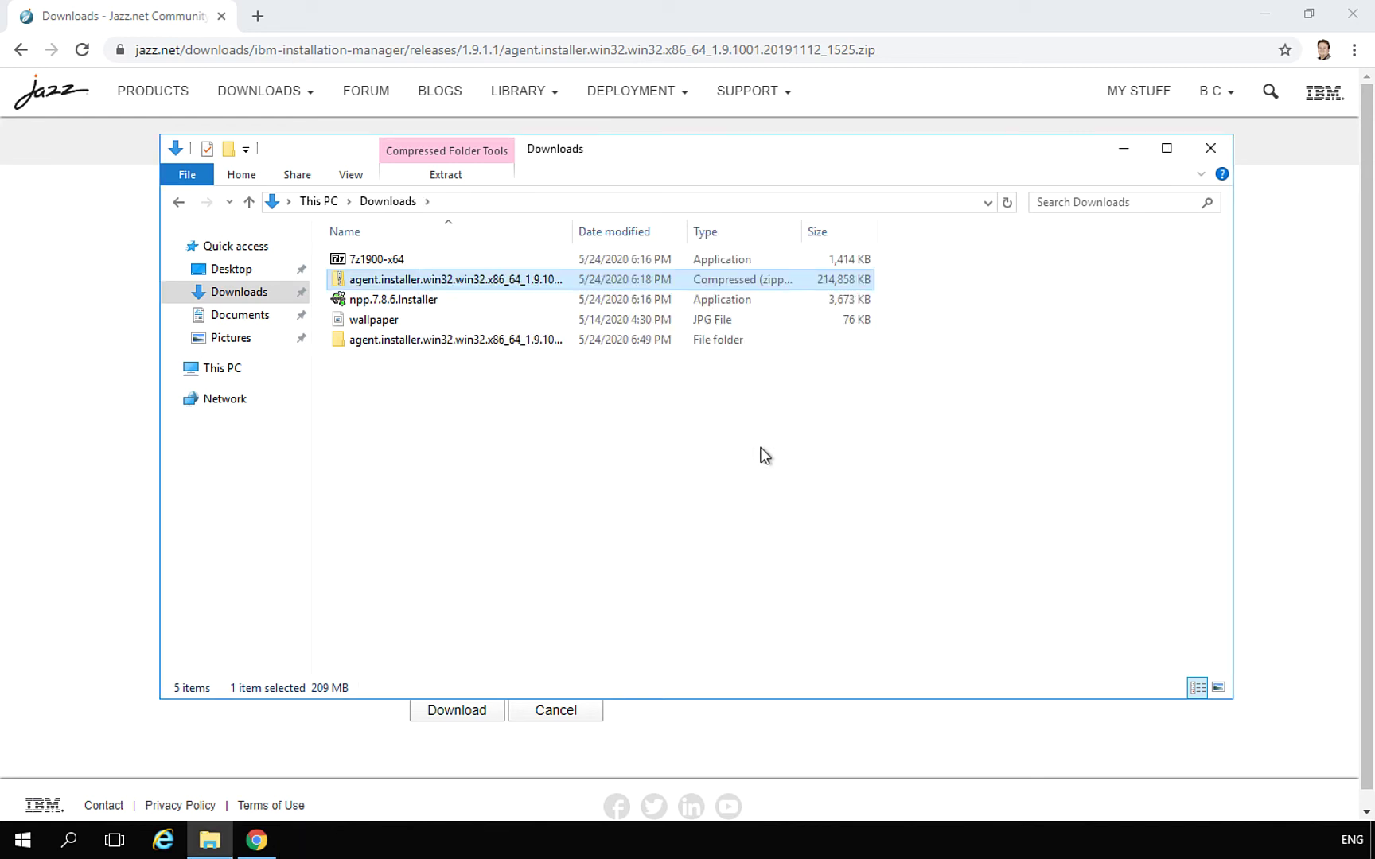
- Open the extracted agent.installer folder and view the install application's context menu, then dismiss it
{"action": "double_click", "coordinate": [358, 343]}
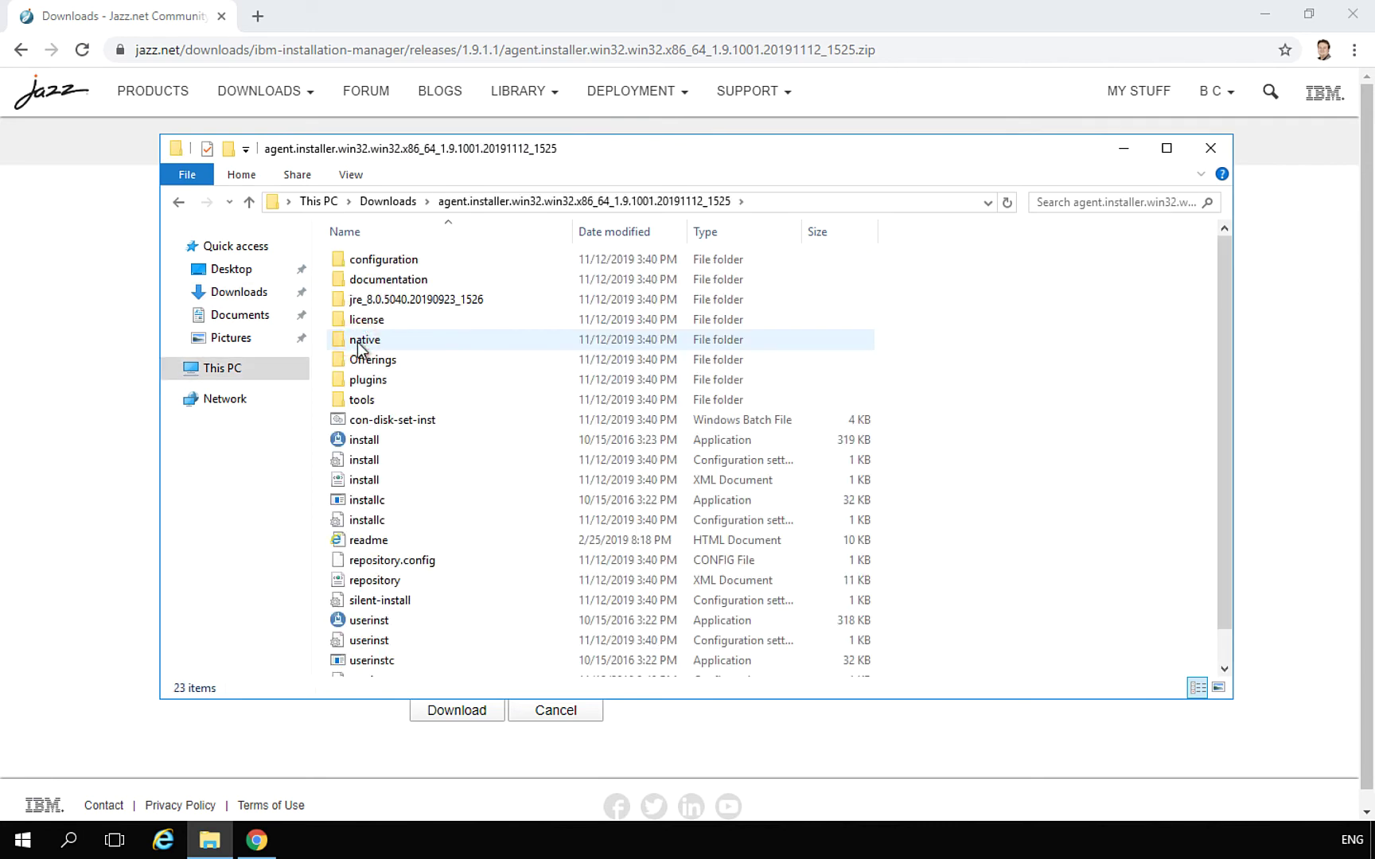
{"action": "left_click", "coordinate": [362, 441]}
{"action": "right_click", "coordinate": [362, 442]}
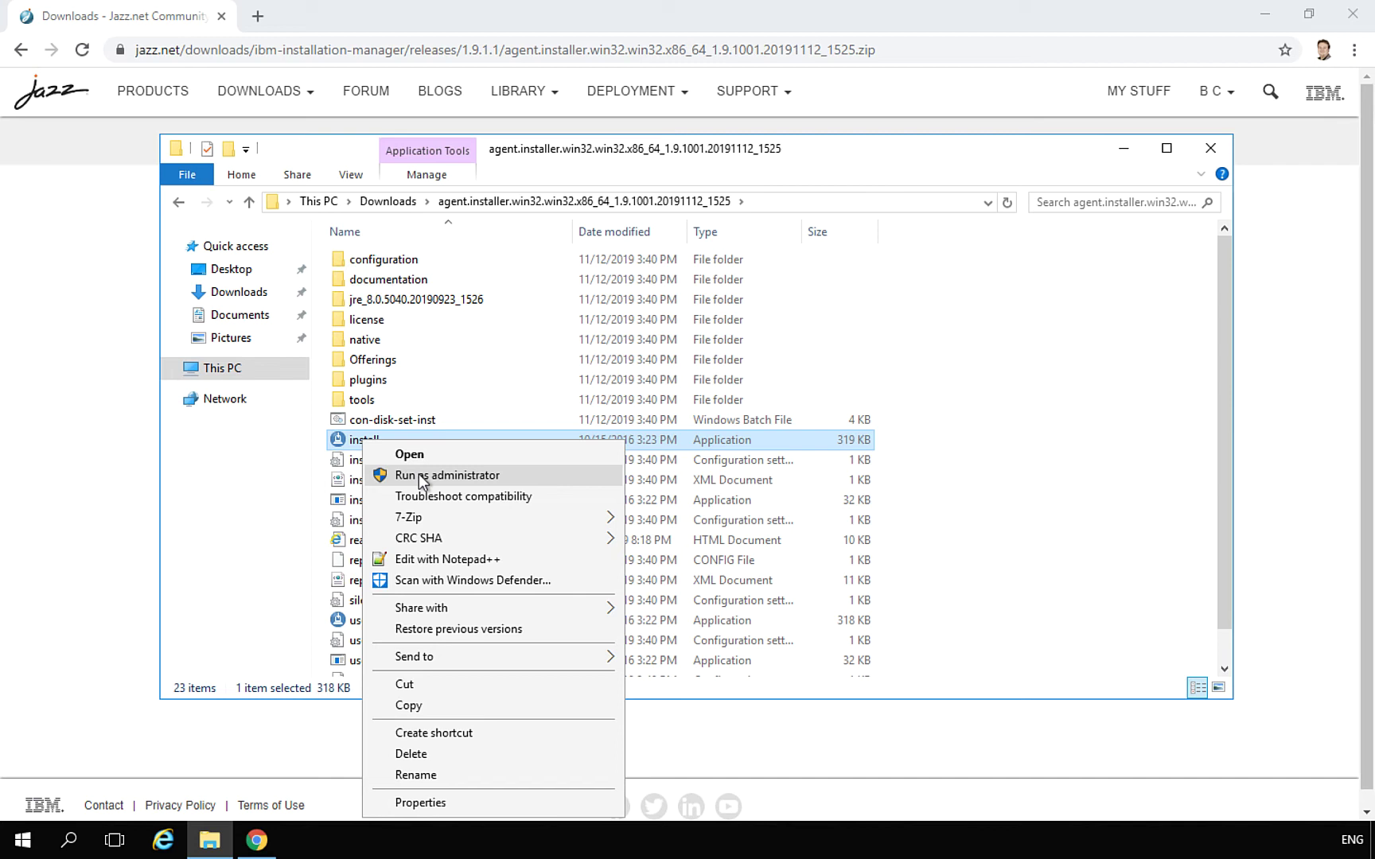
{"action": "left_click", "coordinate": [1152, 444]}
{"action": "left_click", "coordinate": [1152, 444]}
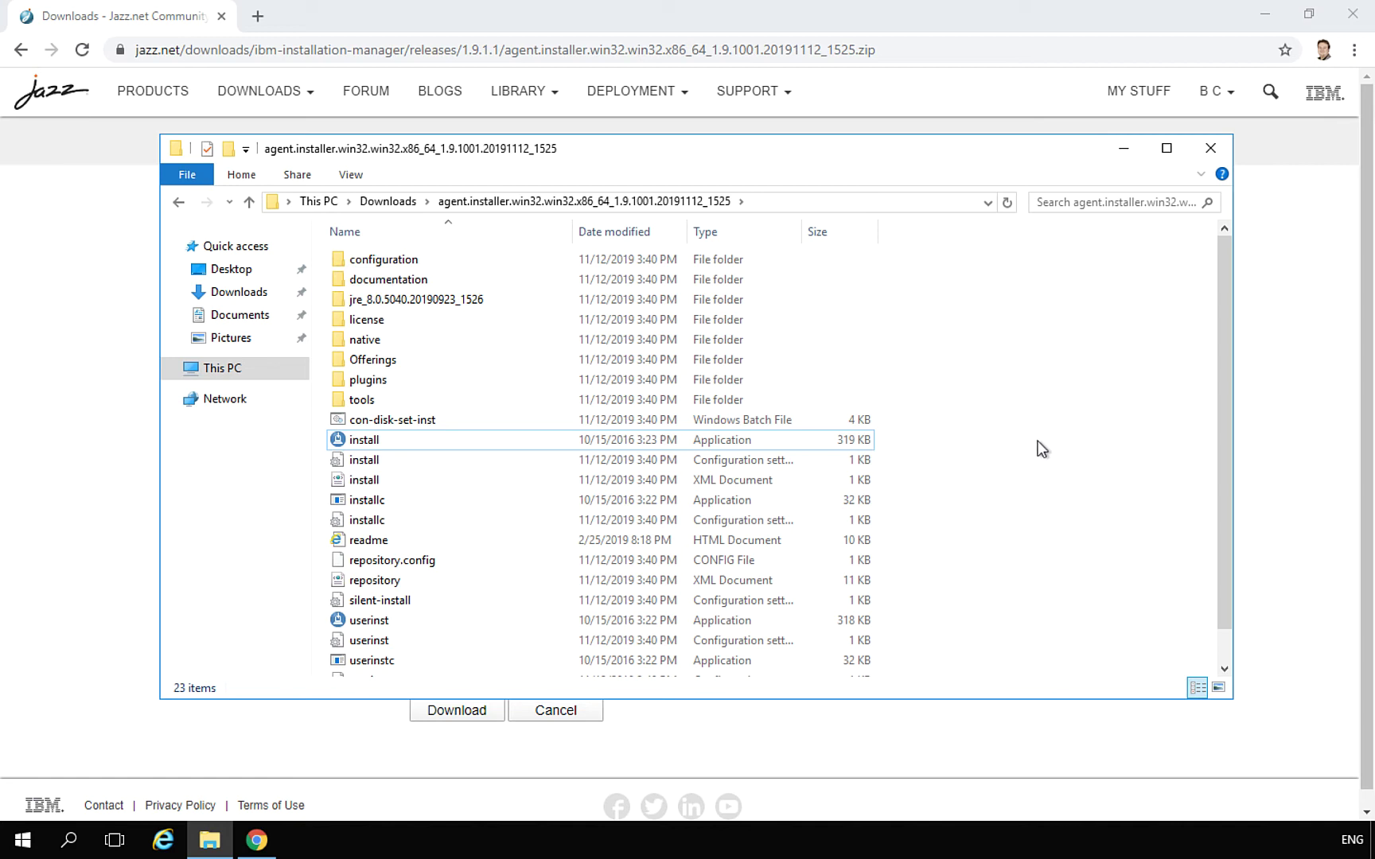
- Append '\install.exe -nl en' to the Explorer address path, remove it again, and select the folder path
{"action": "left_click", "coordinate": [835, 204]}
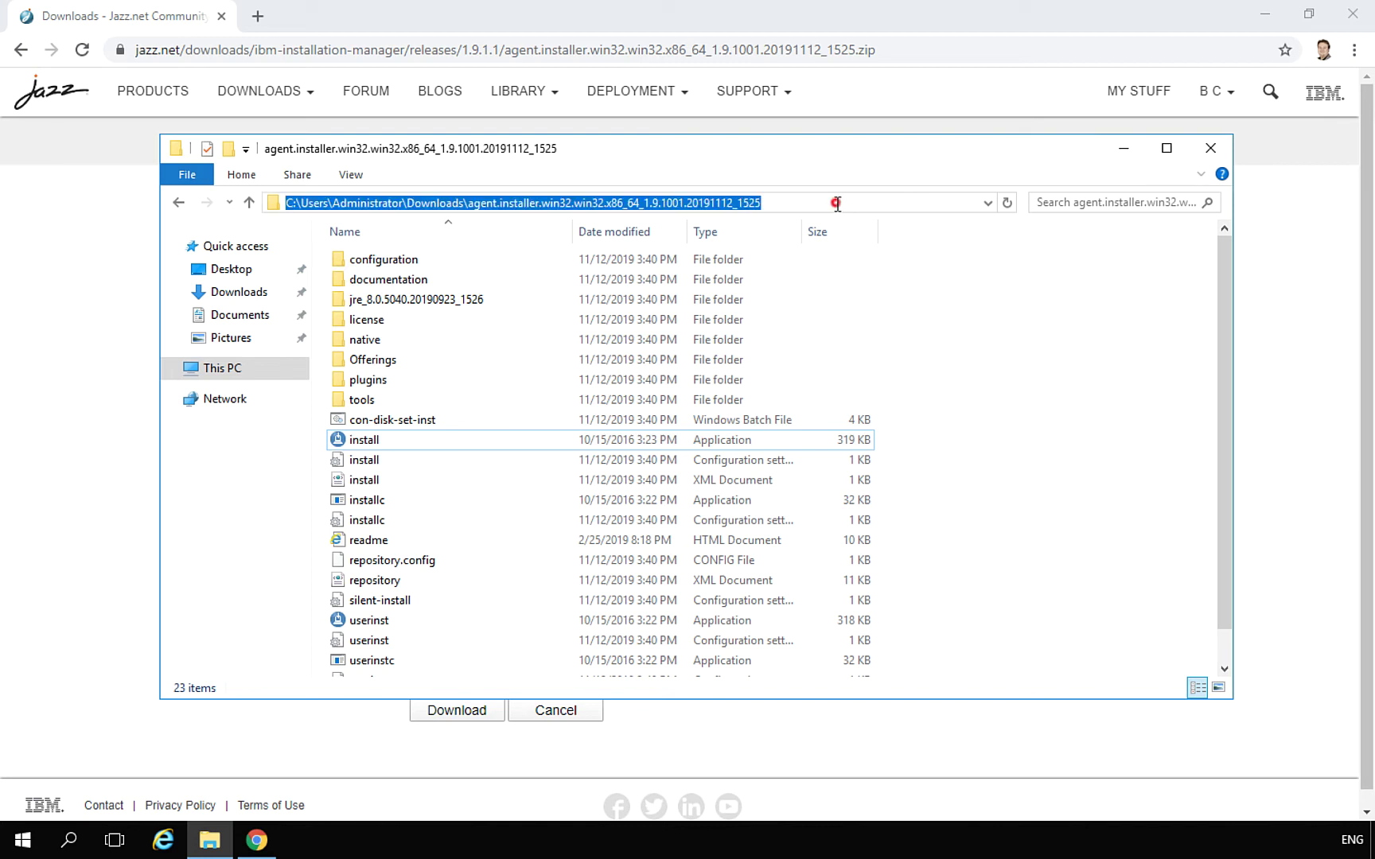
{"action": "left_click", "coordinate": [841, 204]}
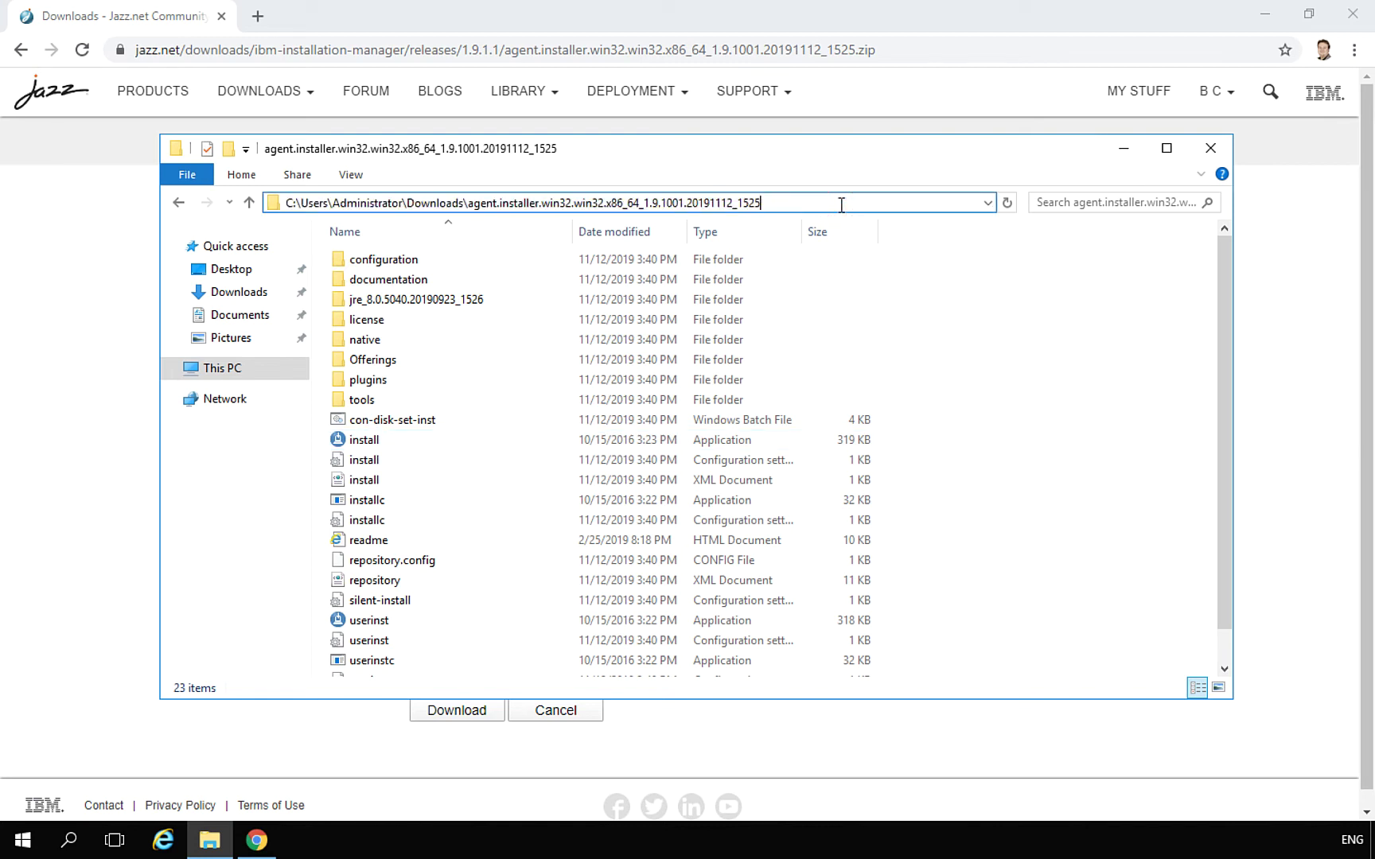
{"action": "type", "text": "\\insta"}
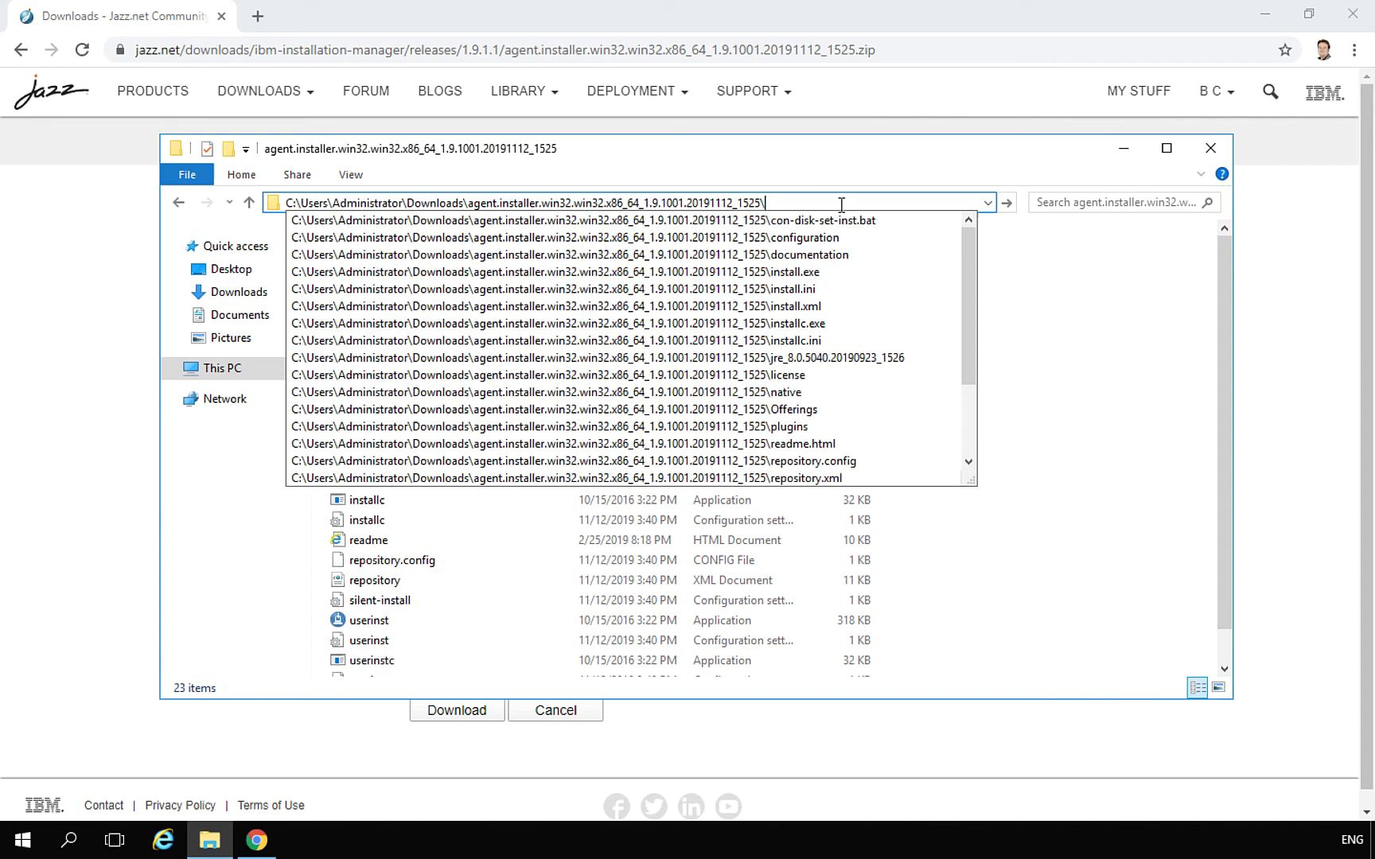
{"action": "type", "text": "l"}
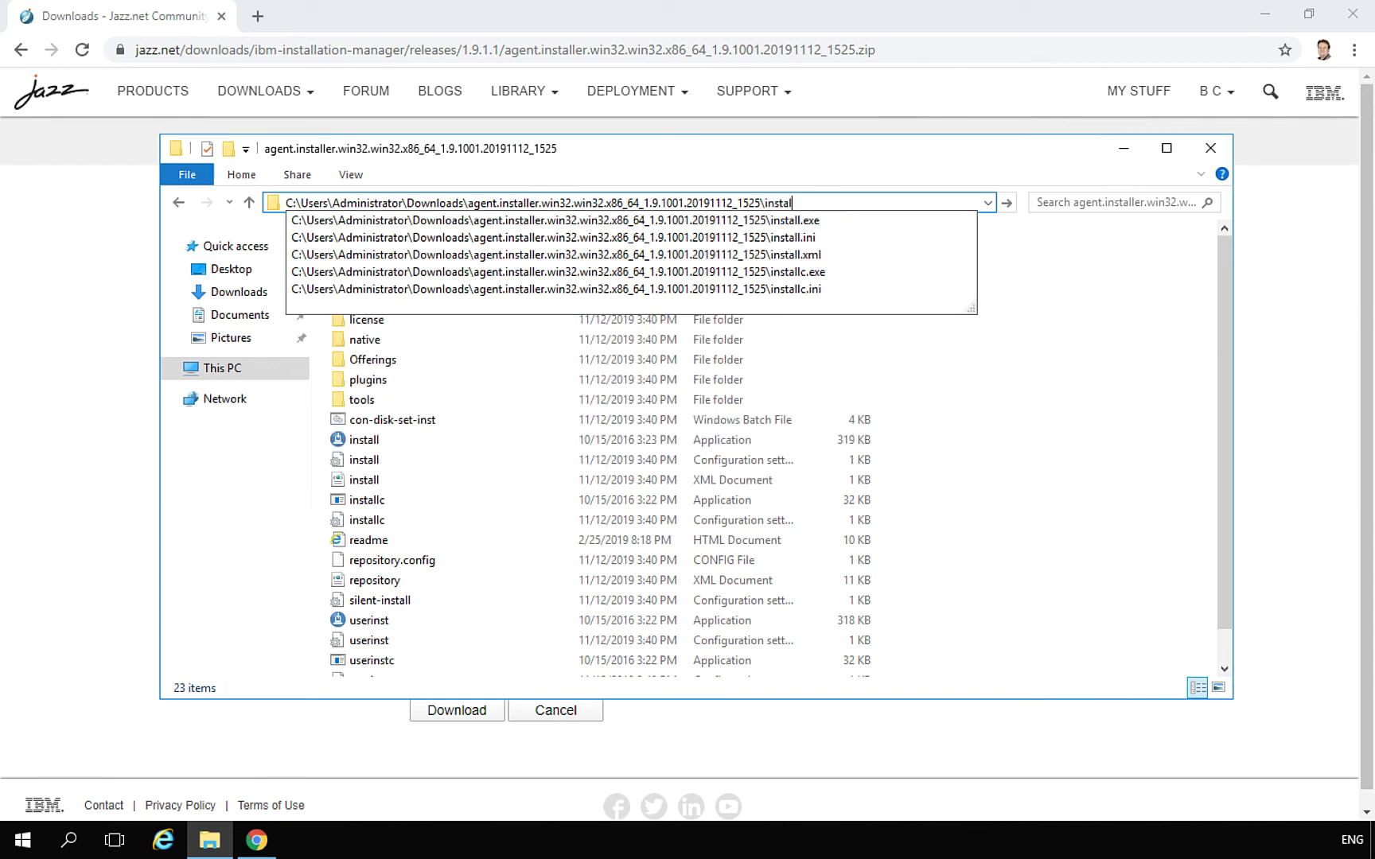
{"action": "type", "text": "l.exe -nl"}
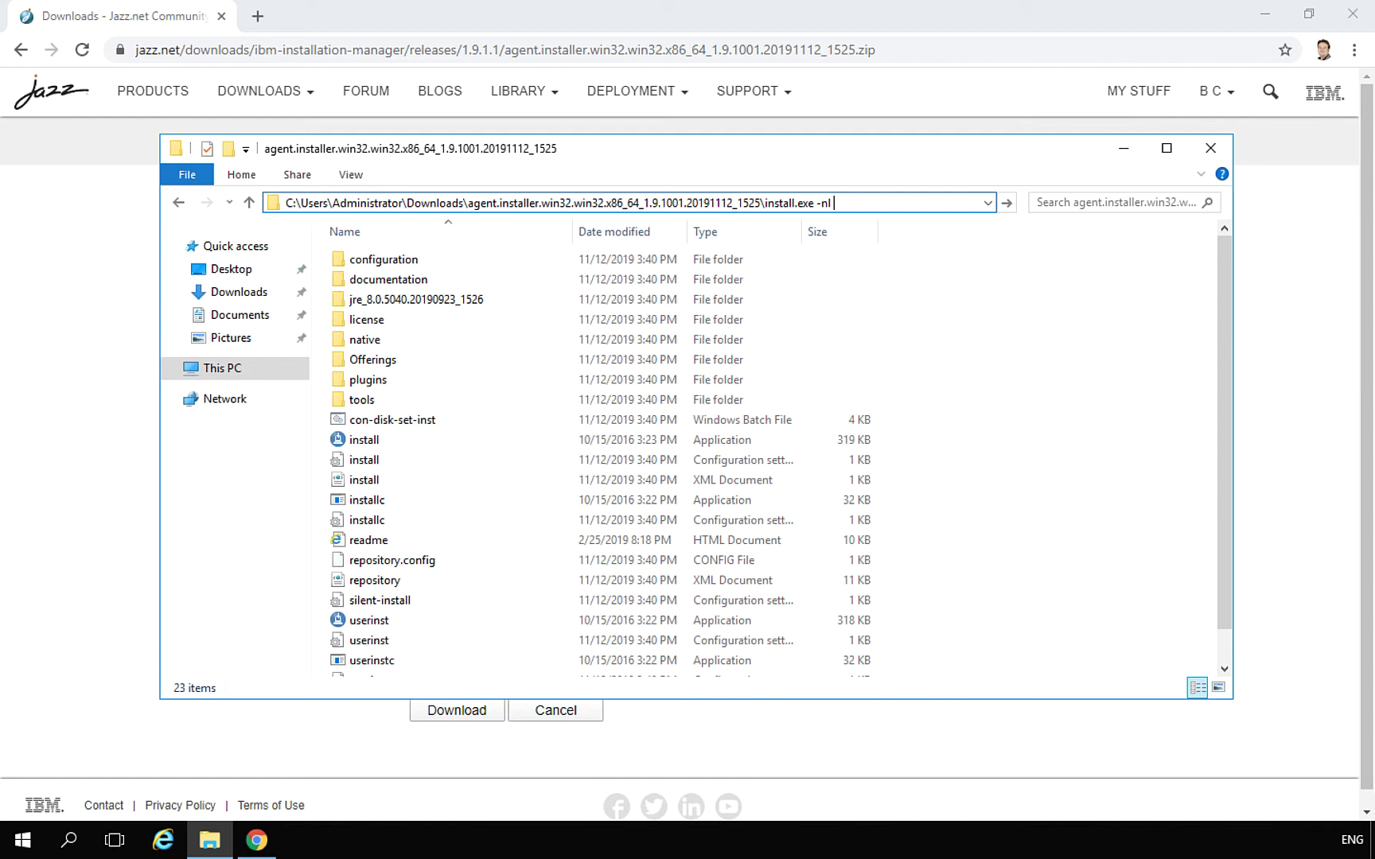
{"action": "type", "text": " en"}
{"action": "key", "text": "BackSpace"}
{"action": "key", "text": "BackSpace"}
{"action": "key", "text": "BackSpace"}
{"action": "key", "text": "BackSpace"}
{"action": "key", "text": "BackSpace"}
{"action": "key", "text": "BackSpace"}
{"action": "key", "text": "BackSpace"}
{"action": "key", "text": "BackSpace"}
{"action": "key", "text": "BackSpace"}
{"action": "key", "text": "BackSpace"}
{"action": "key", "text": "BackSpace"}
{"action": "key", "text": "BackSpace"}
{"action": "key", "text": "BackSpace"}
{"action": "key", "text": "BackSpace"}
{"action": "key", "text": "BackSpace"}
{"action": "key", "text": "BackSpace"}
{"action": "key", "text": "BackSpace"}
{"action": "key", "text": "BackSpace"}
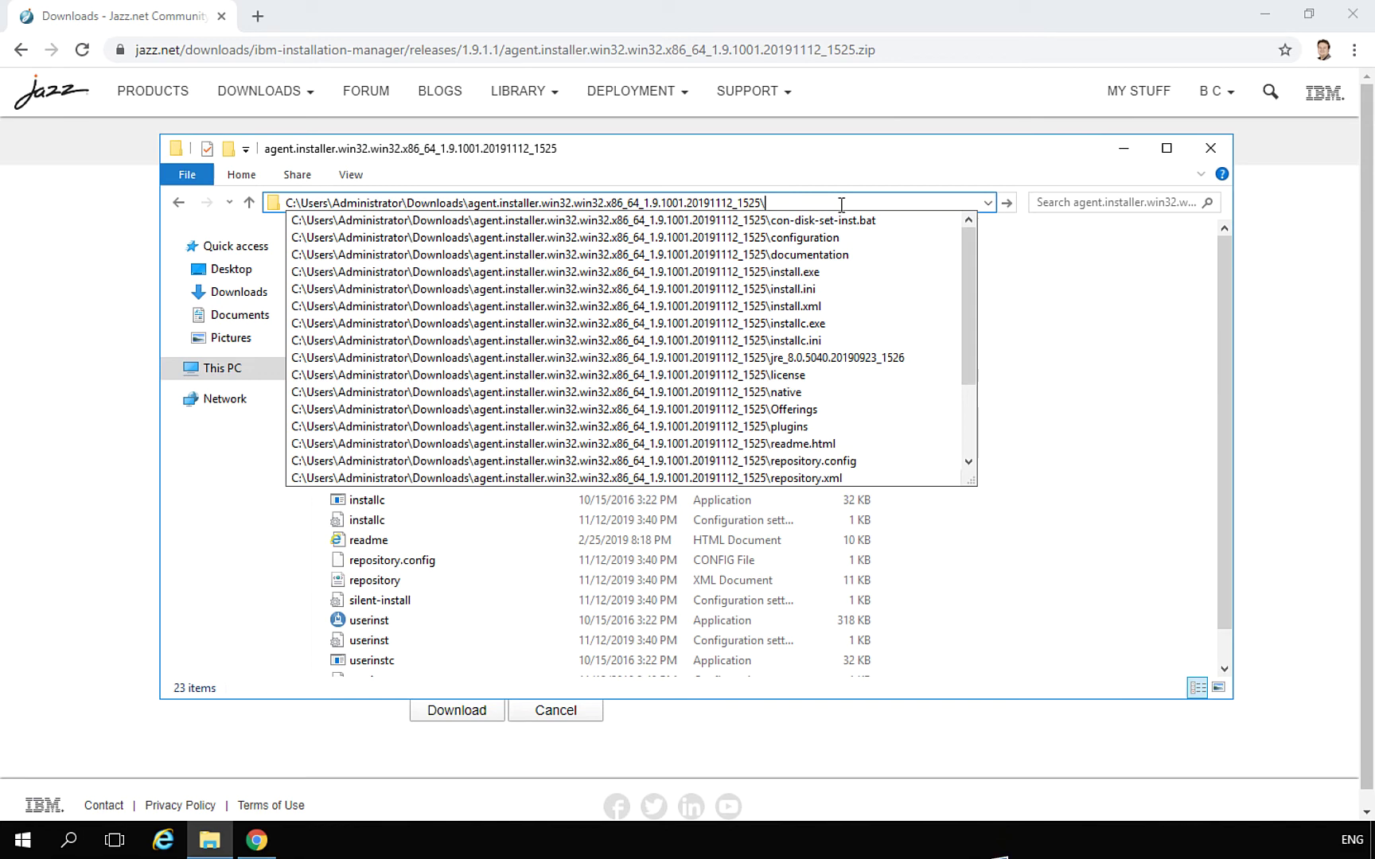
{"action": "left_click", "coordinate": [841, 204]}
{"action": "key", "text": "ctrl+c"}
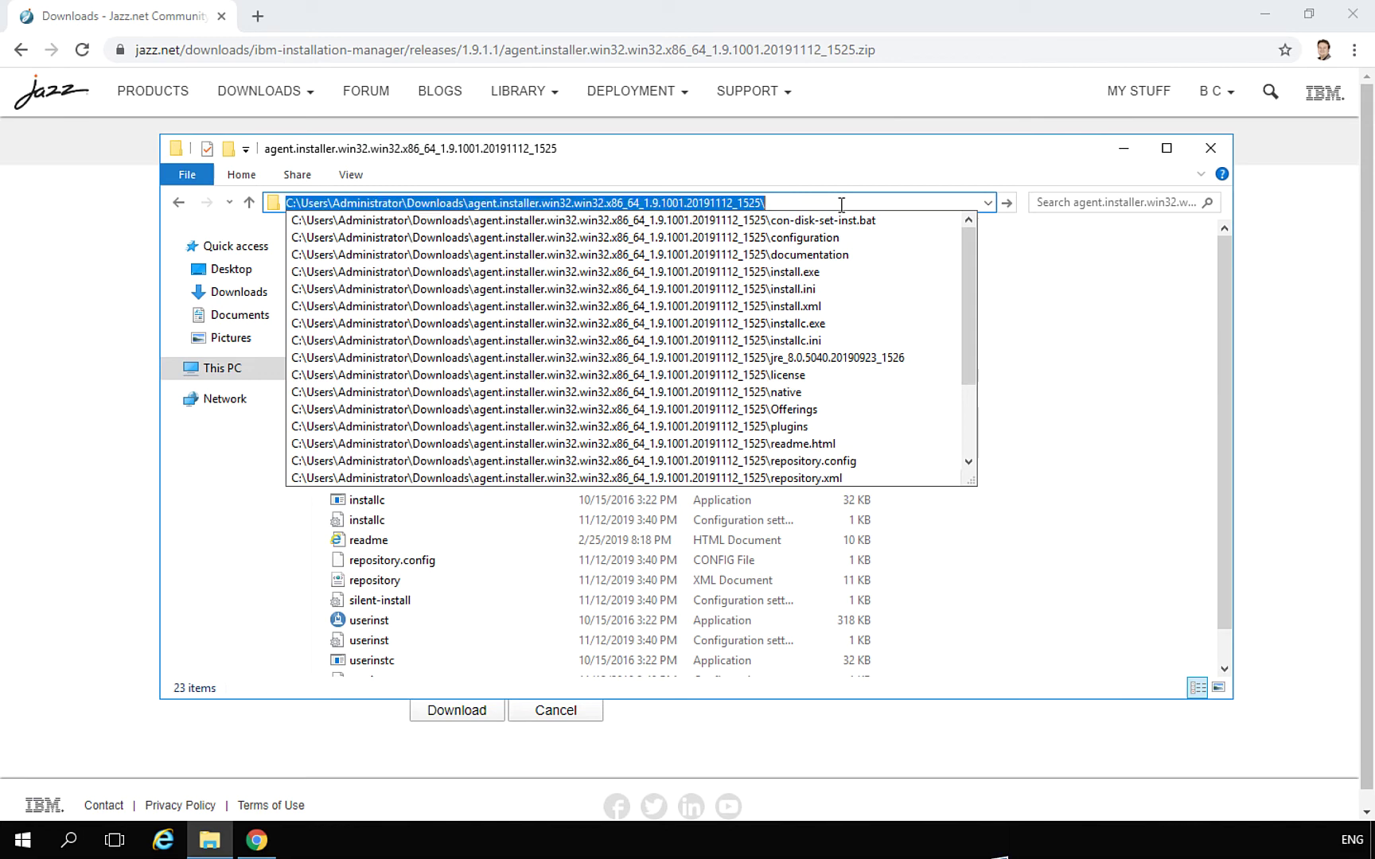
- Search for cmd and run Command Prompt as administrator
{"action": "left_click", "coordinate": [22, 840]}
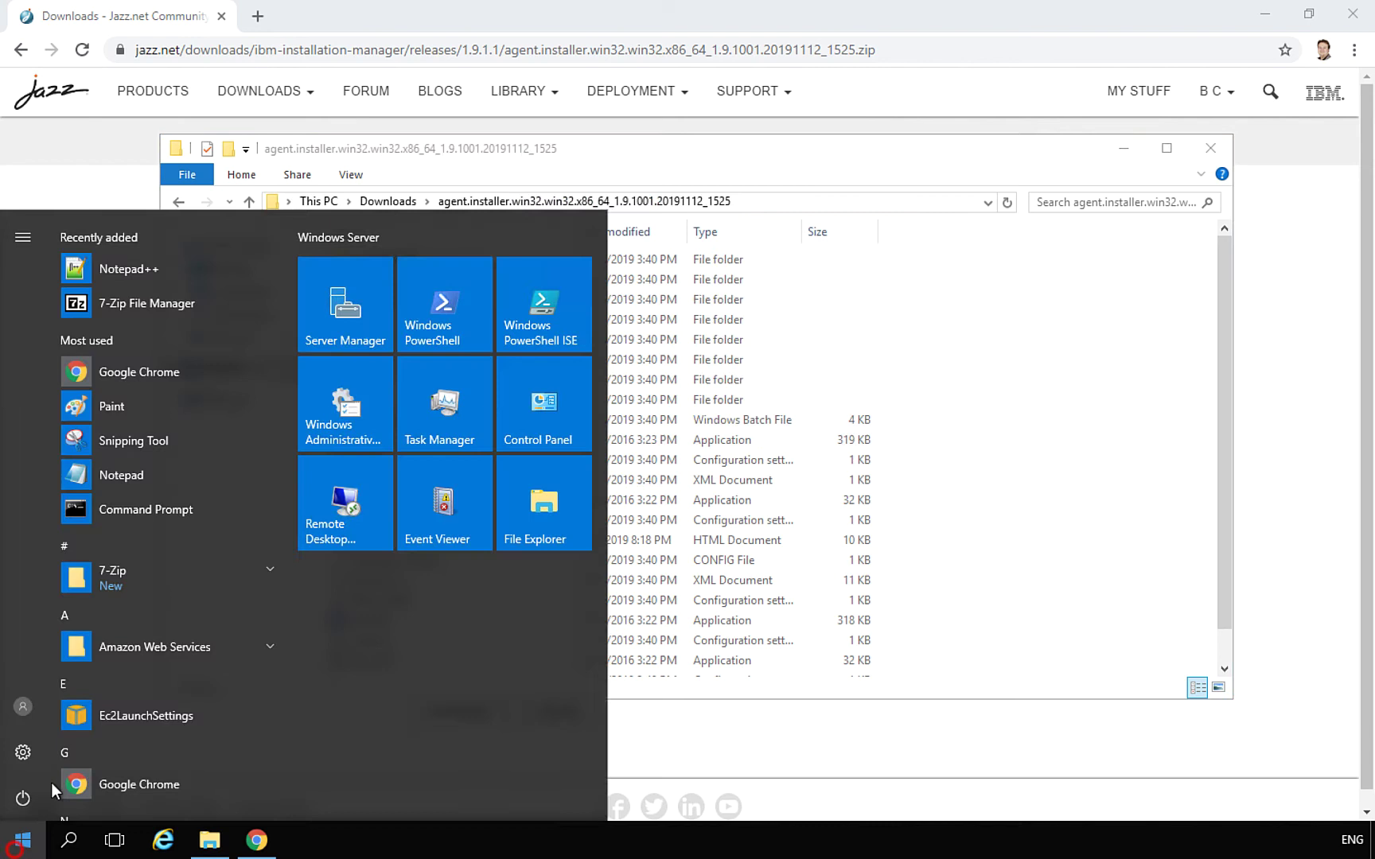
{"action": "type", "text": "cmd"}
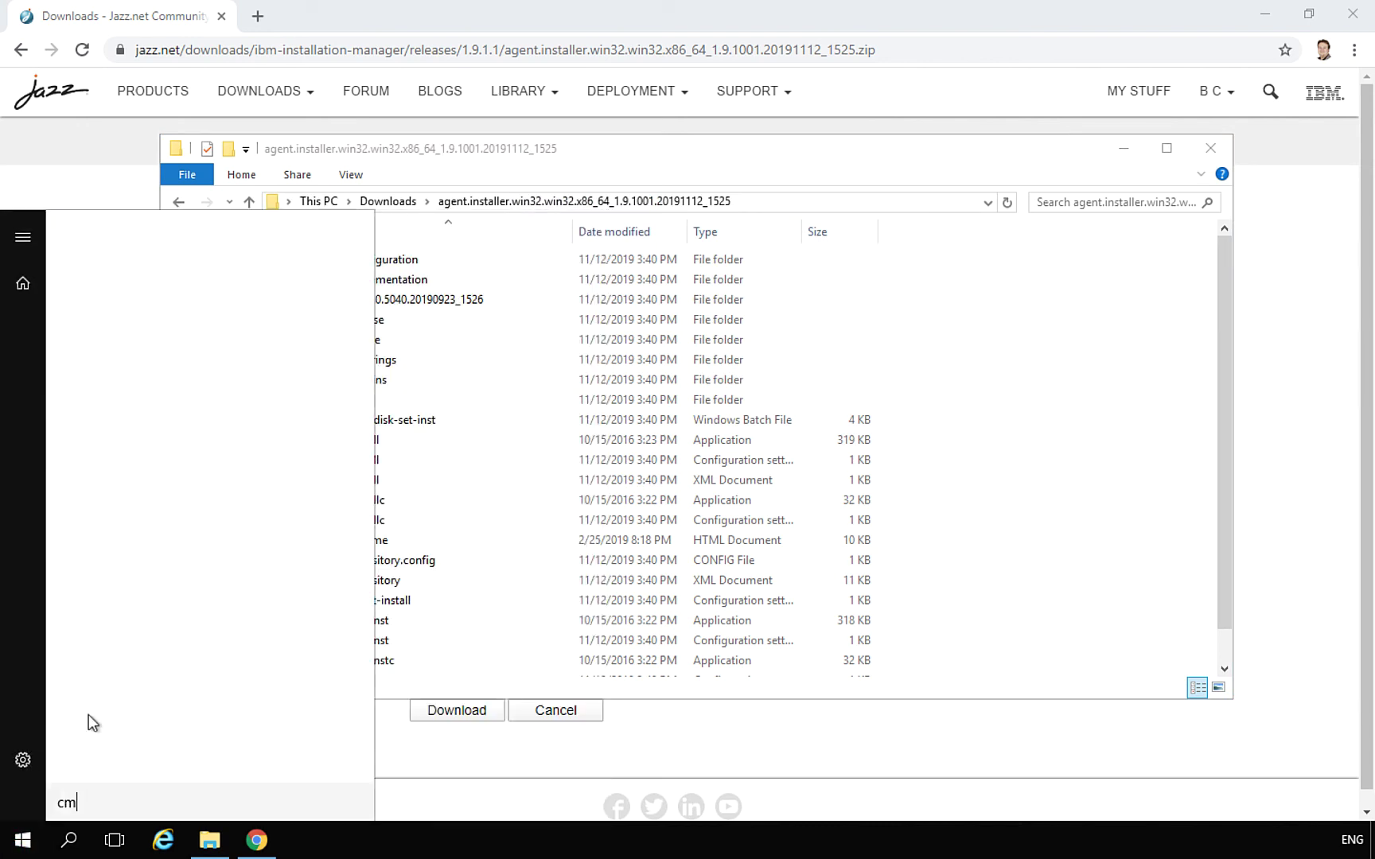
{"action": "right_click", "coordinate": [189, 284]}
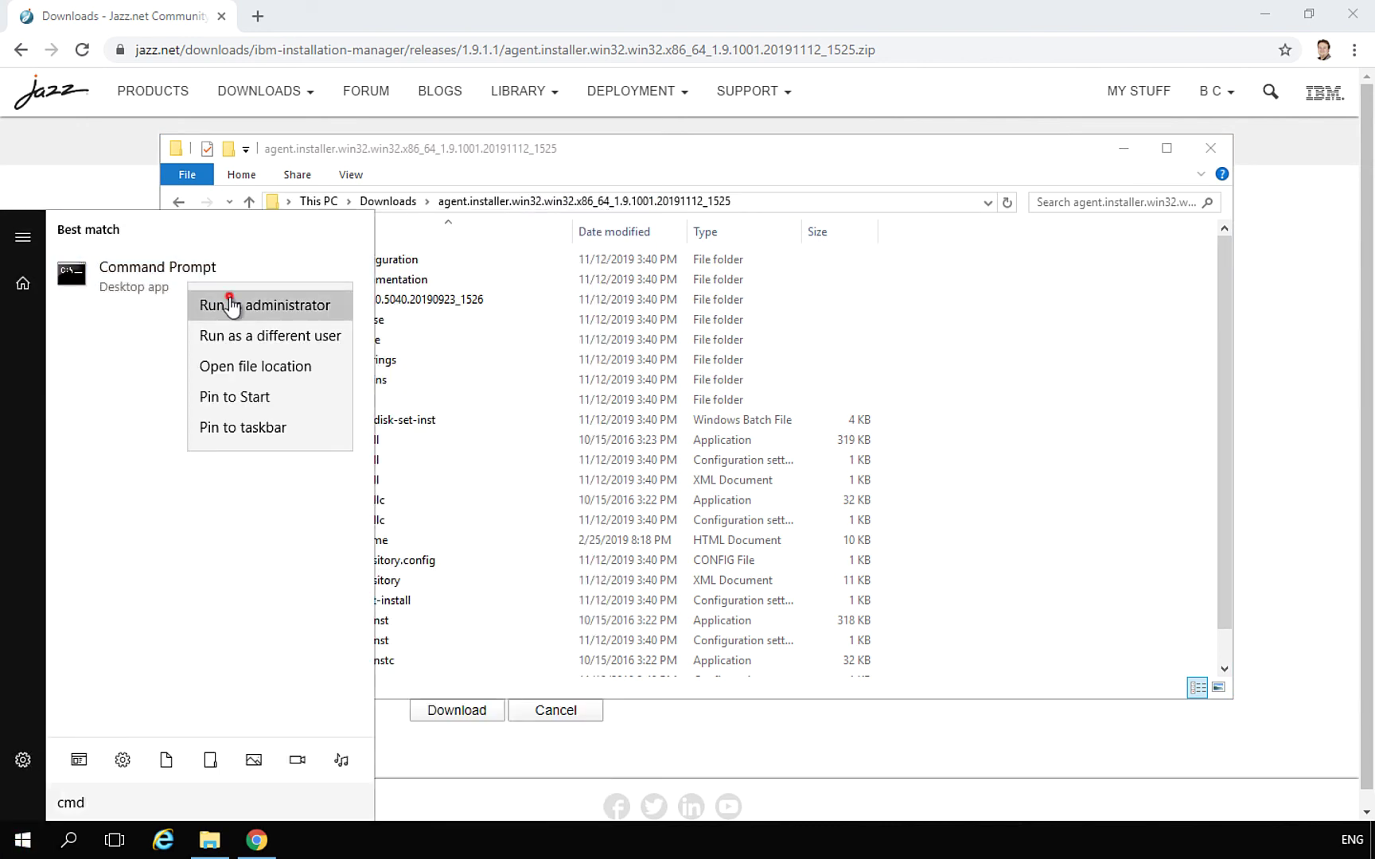
{"action": "left_click", "coordinate": [230, 302]}
- Change into the extracted installer folder and run 'install.exe -nl en'
{"action": "type", "text": "cd"}
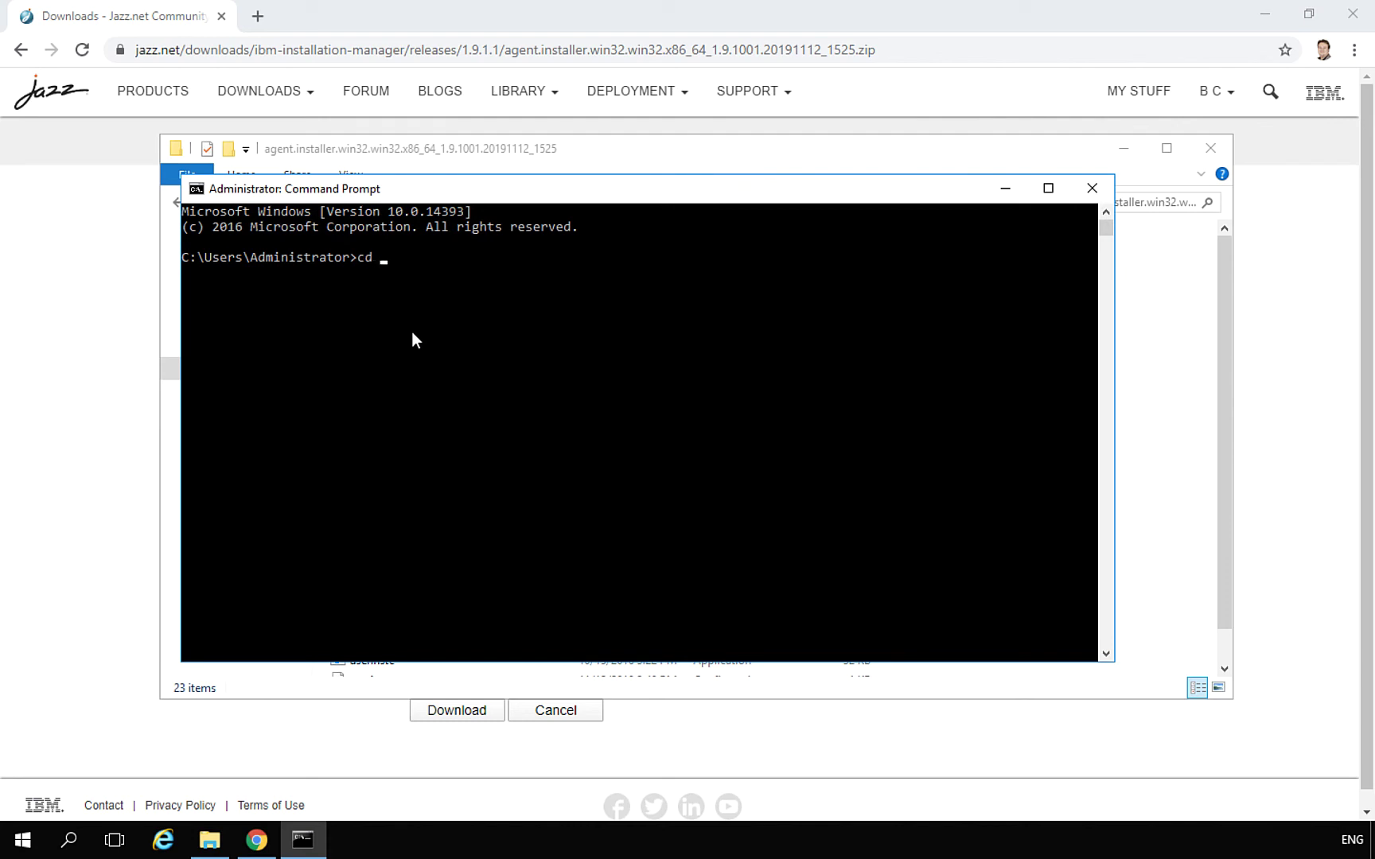
{"action": "key", "text": "ctrl+v"}
{"action": "key", "text": "Return"}
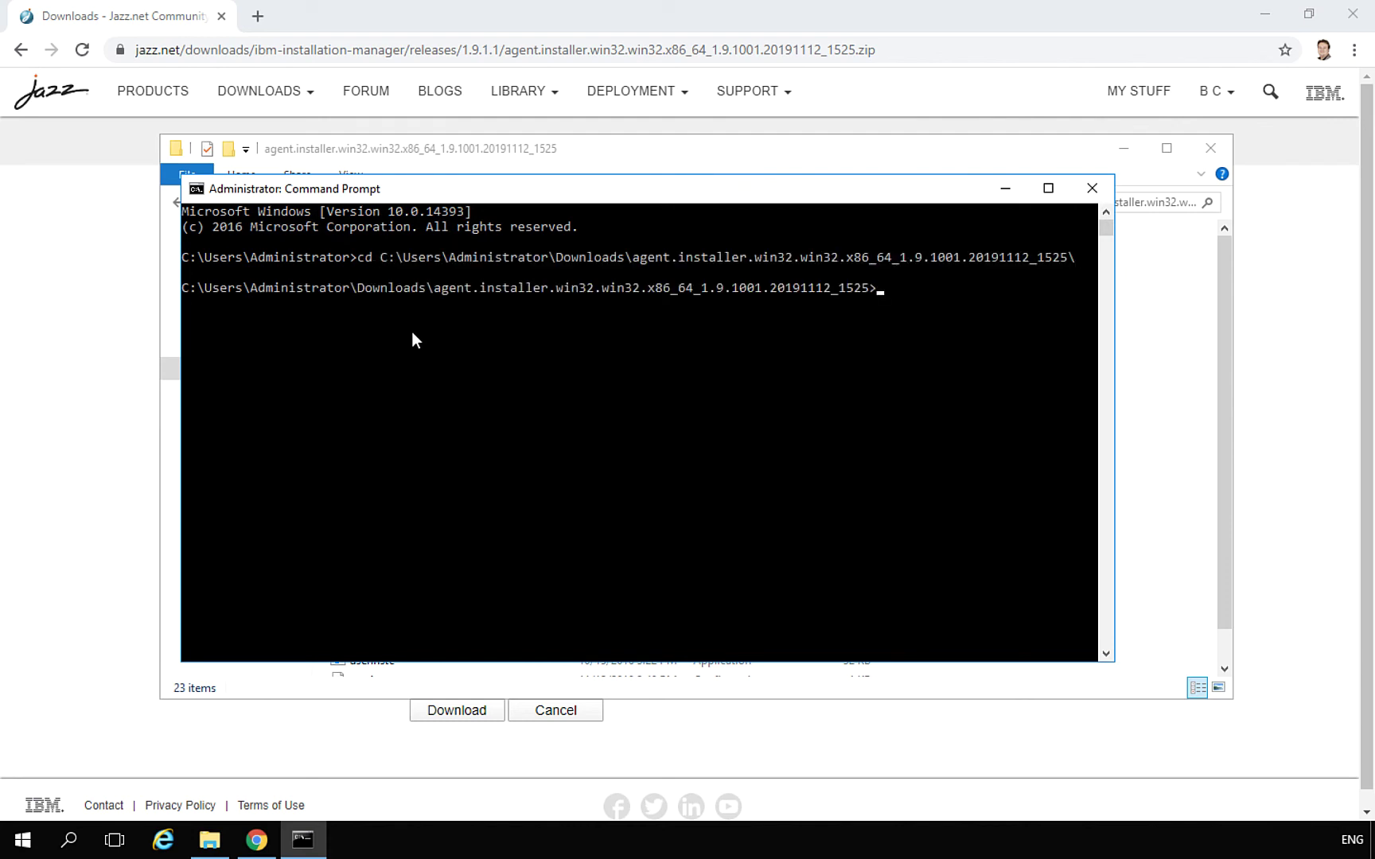
{"action": "type", "text": "install.exe -nl en"}
{"action": "key", "text": "Return"}
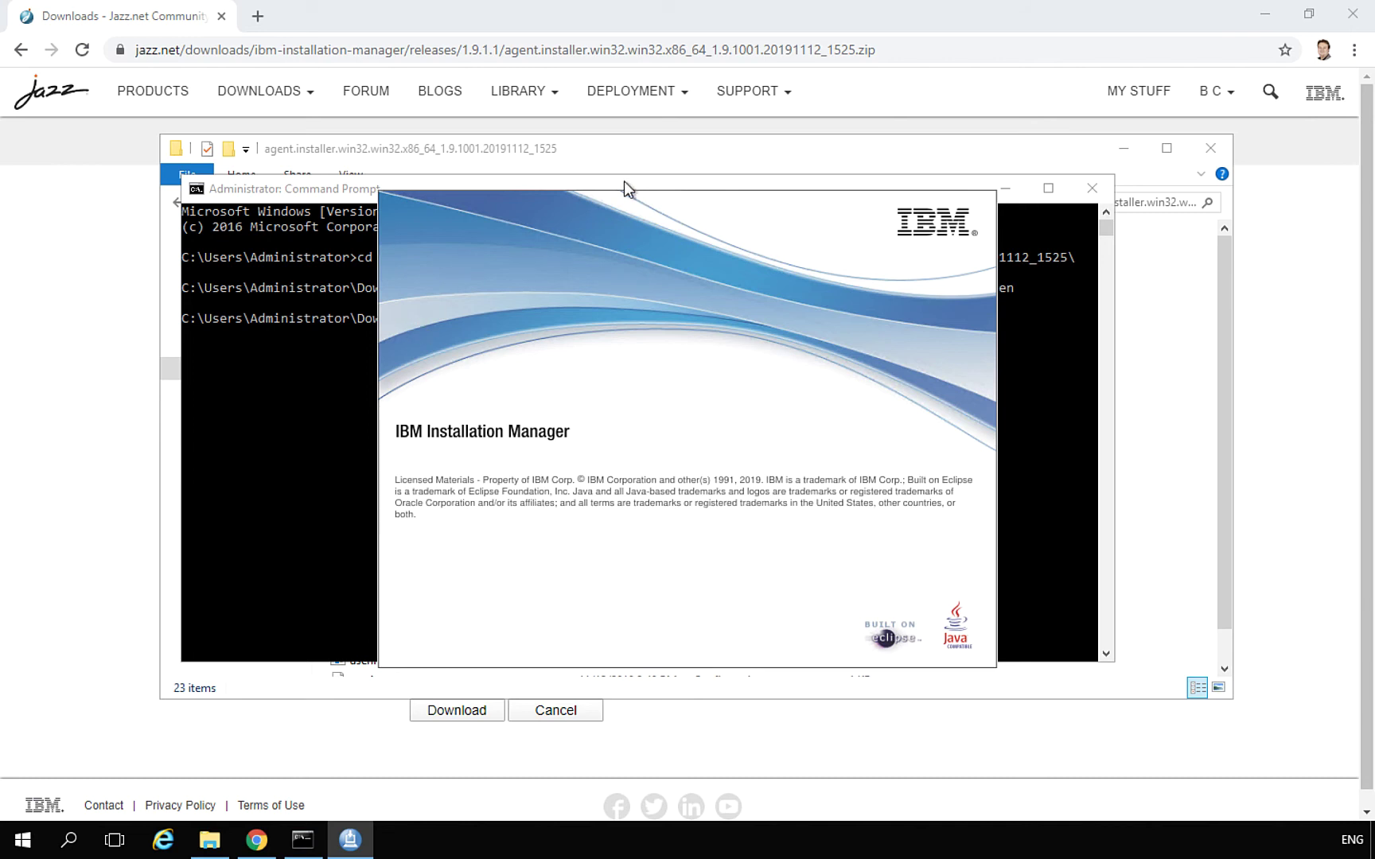
- Centre the IBM Installation Manager window and continue past package selection for version 1.9.1.1
{"action": "left_click", "coordinate": [659, 156]}
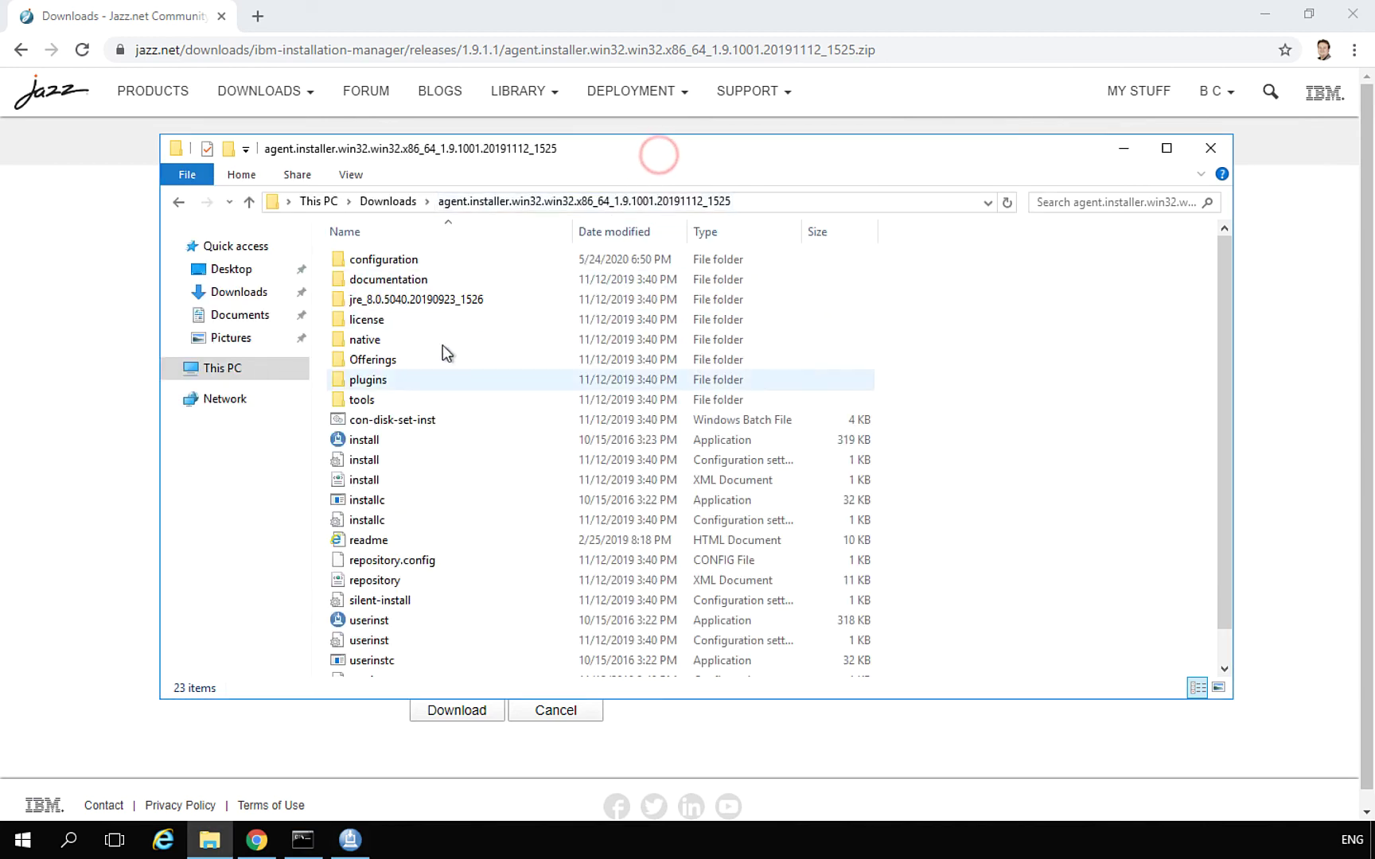
{"action": "right_click", "coordinate": [341, 439]}
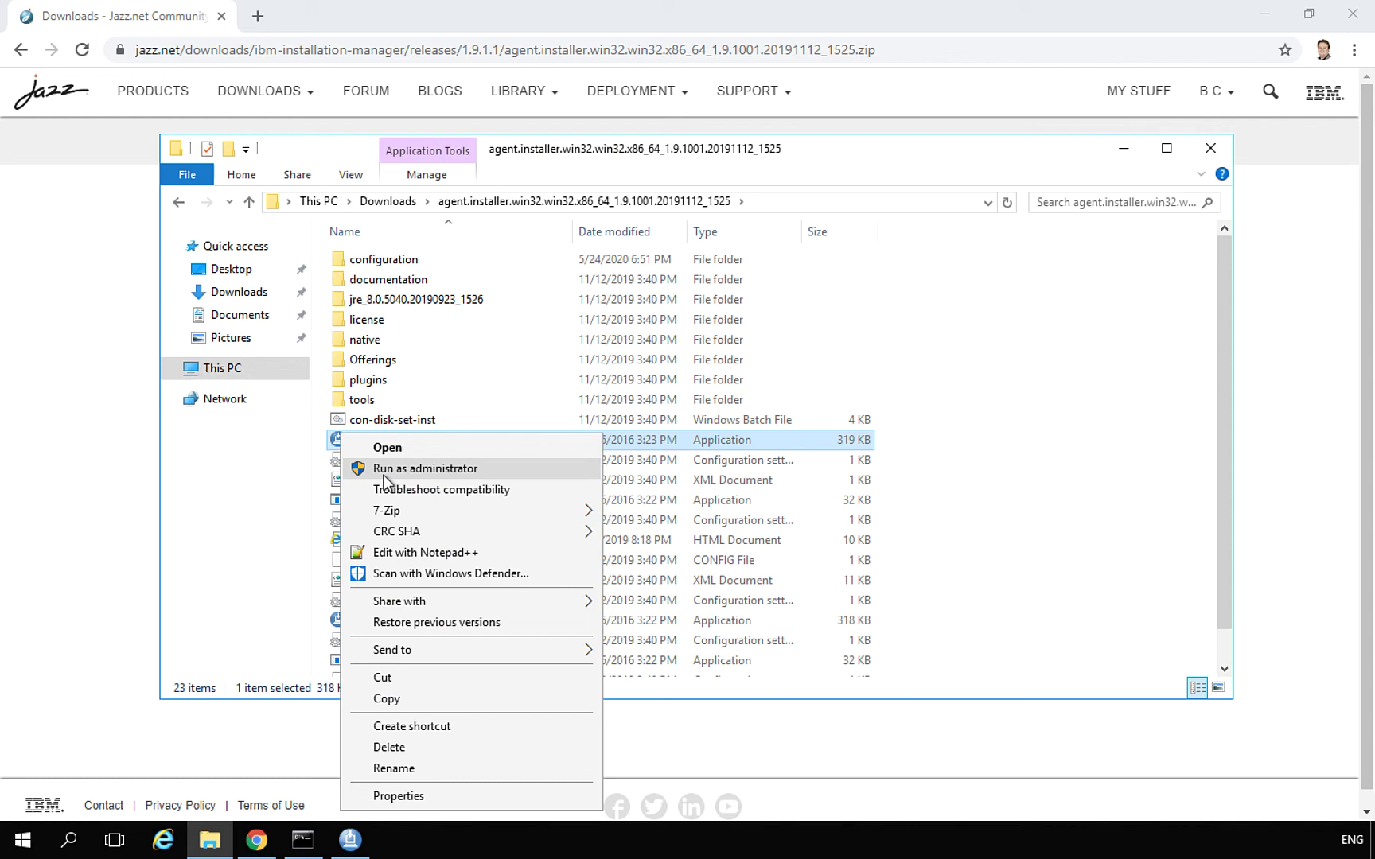
{"action": "left_click", "coordinate": [350, 839]}
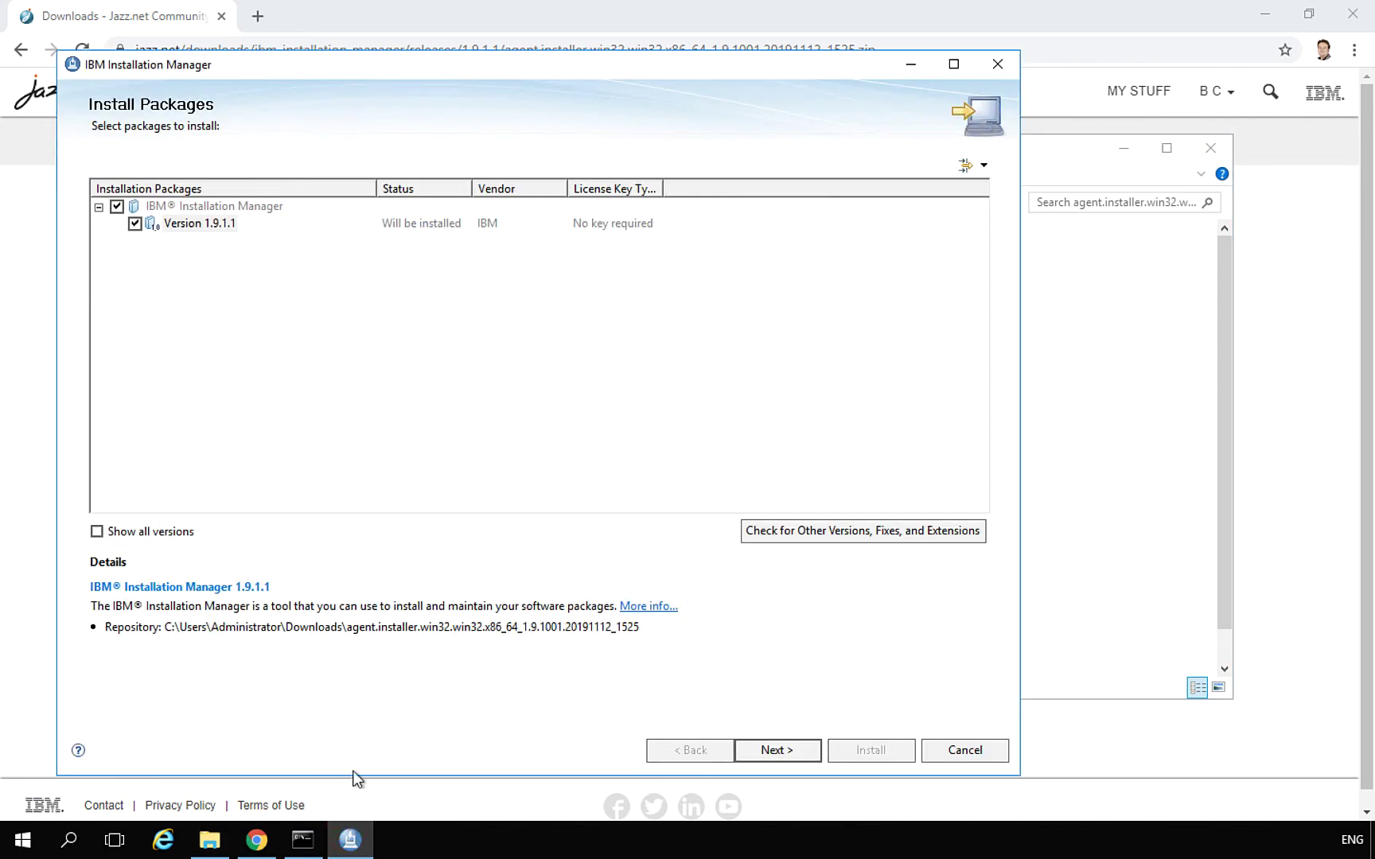
{"action": "left_click_drag", "start_coordinate": [433, 71], "coordinate": [538, 46]}
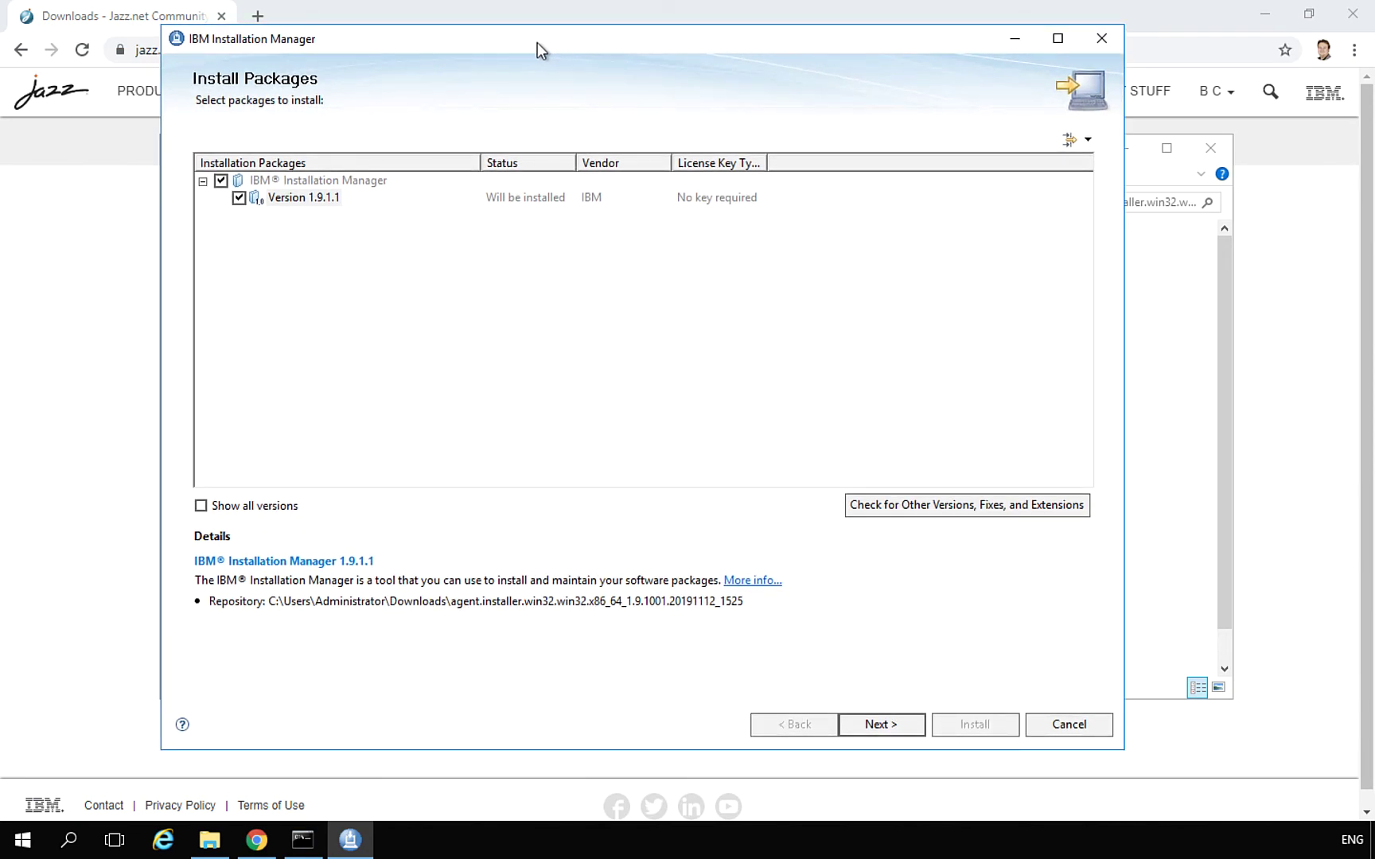
{"action": "left_click", "coordinate": [873, 725]}
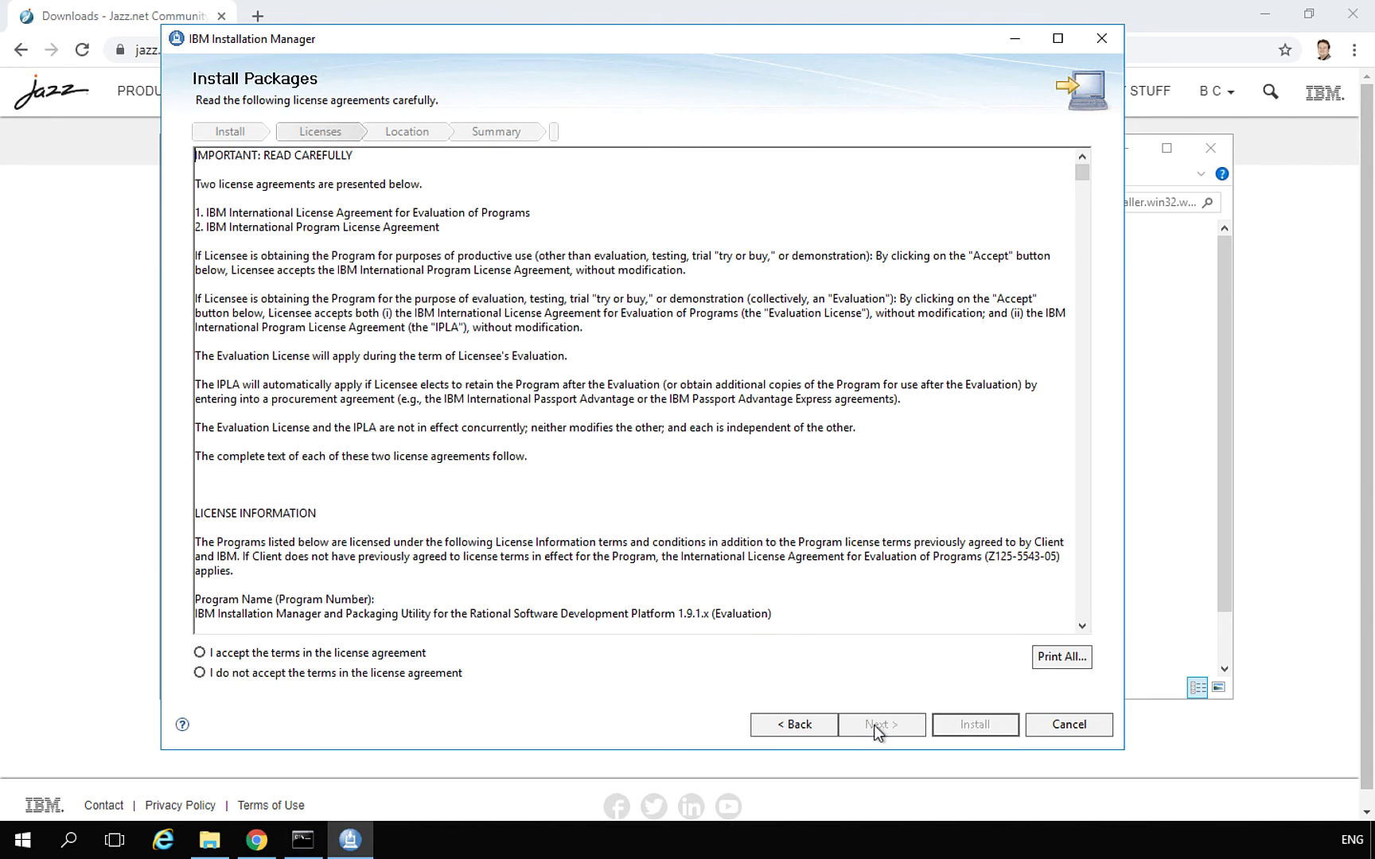
- Accept the license and change the install directory to C:\IBM\Installation Manager\eclipse
{"action": "left_click", "coordinate": [304, 653]}
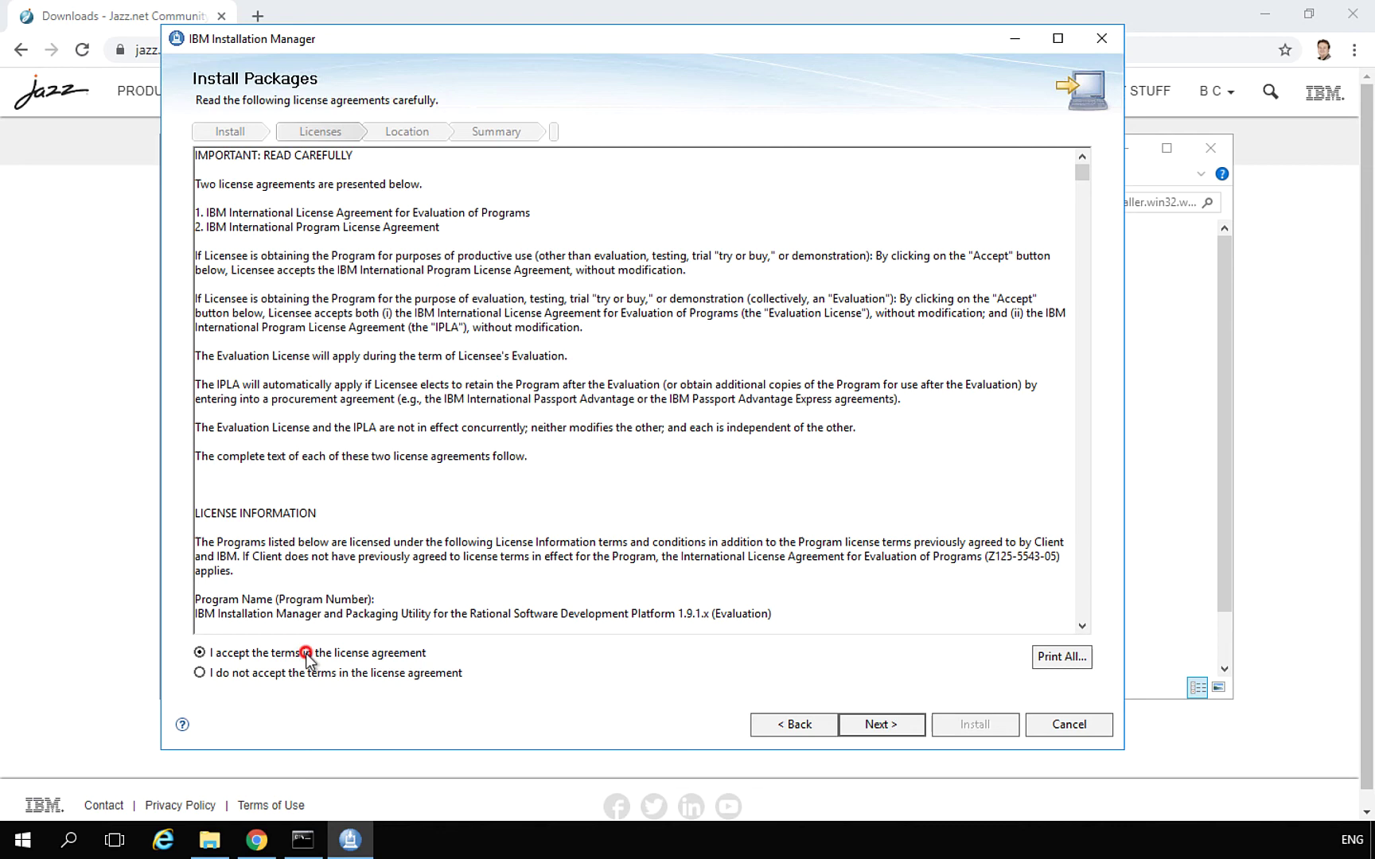
{"action": "left_click", "coordinate": [858, 725]}
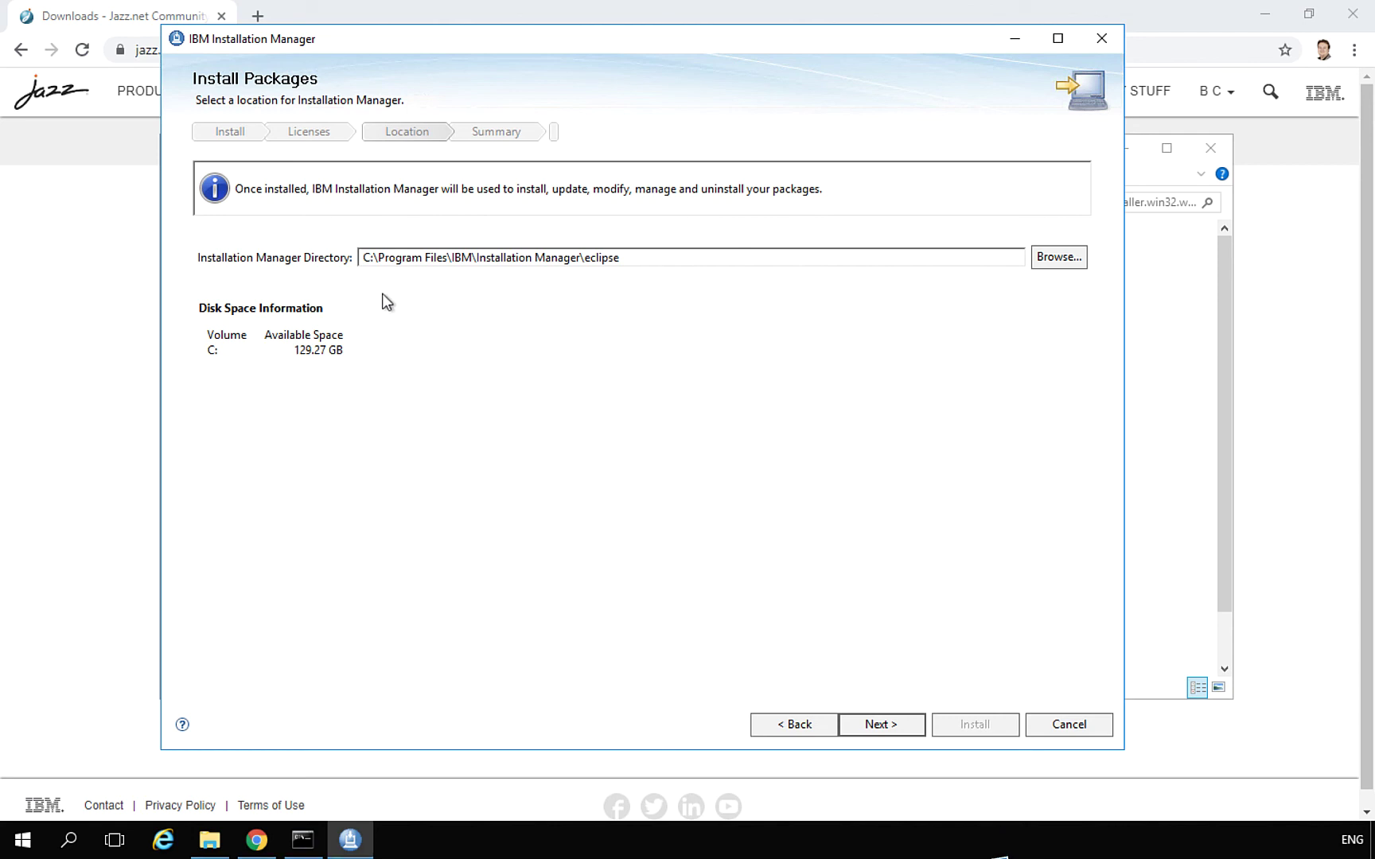
{"action": "left_click_drag", "start_coordinate": [378, 258], "coordinate": [455, 267]}
{"action": "key", "text": "BackSpace"}
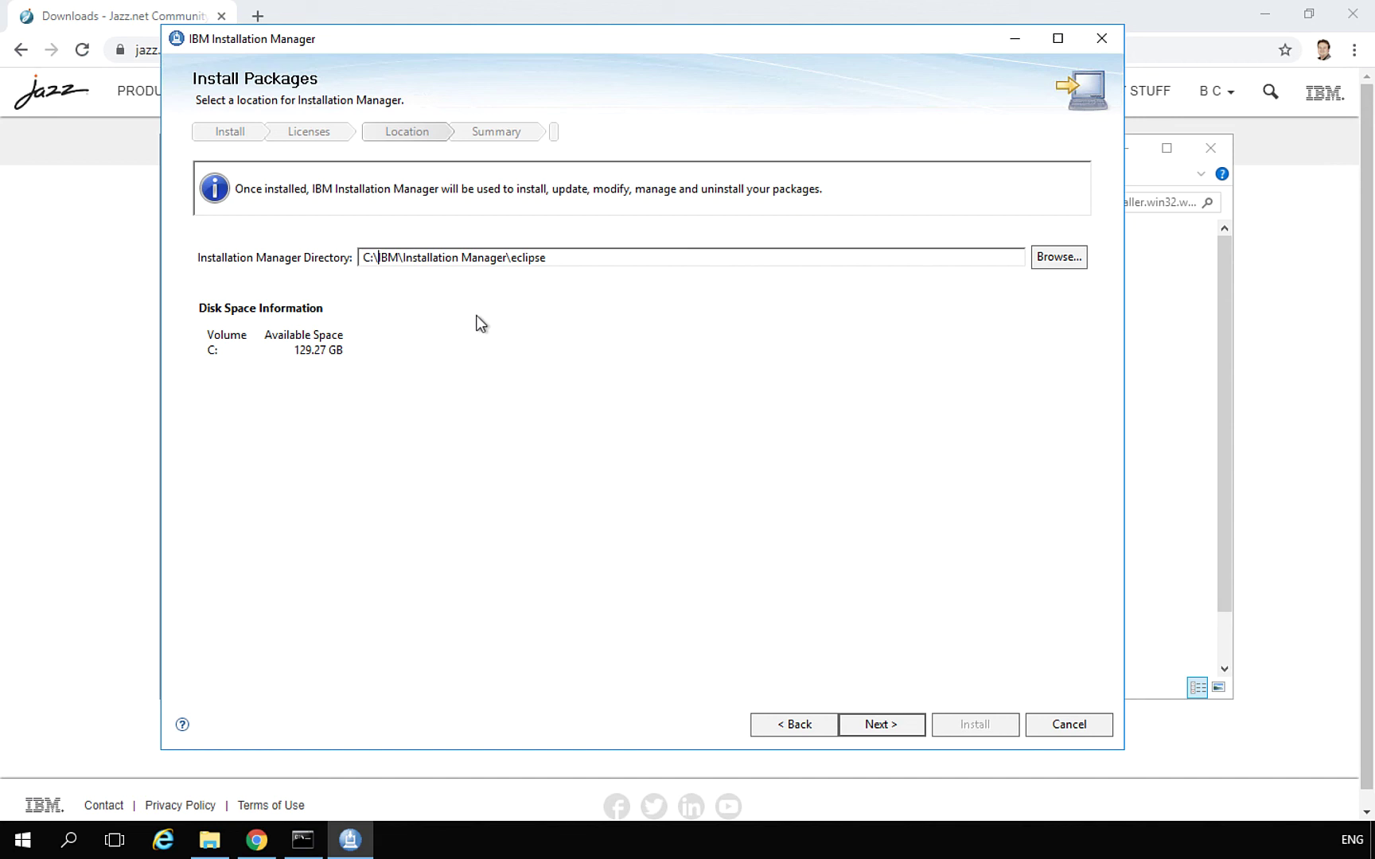
{"action": "left_click", "coordinate": [905, 725]}
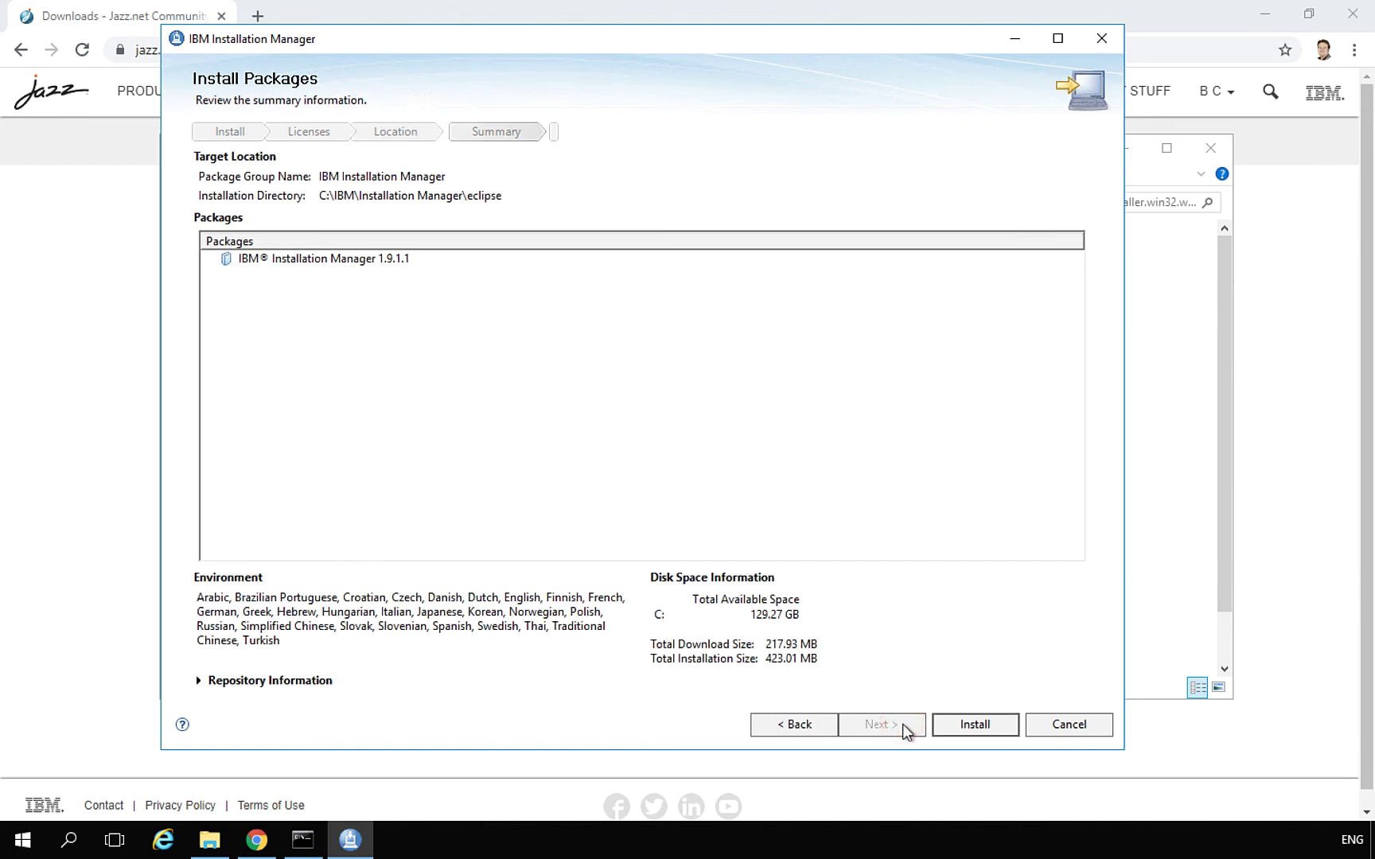
- Install Installation Manager 1.9.1.1 from the Summary page and wait for completion
{"action": "left_click", "coordinate": [961, 725]}
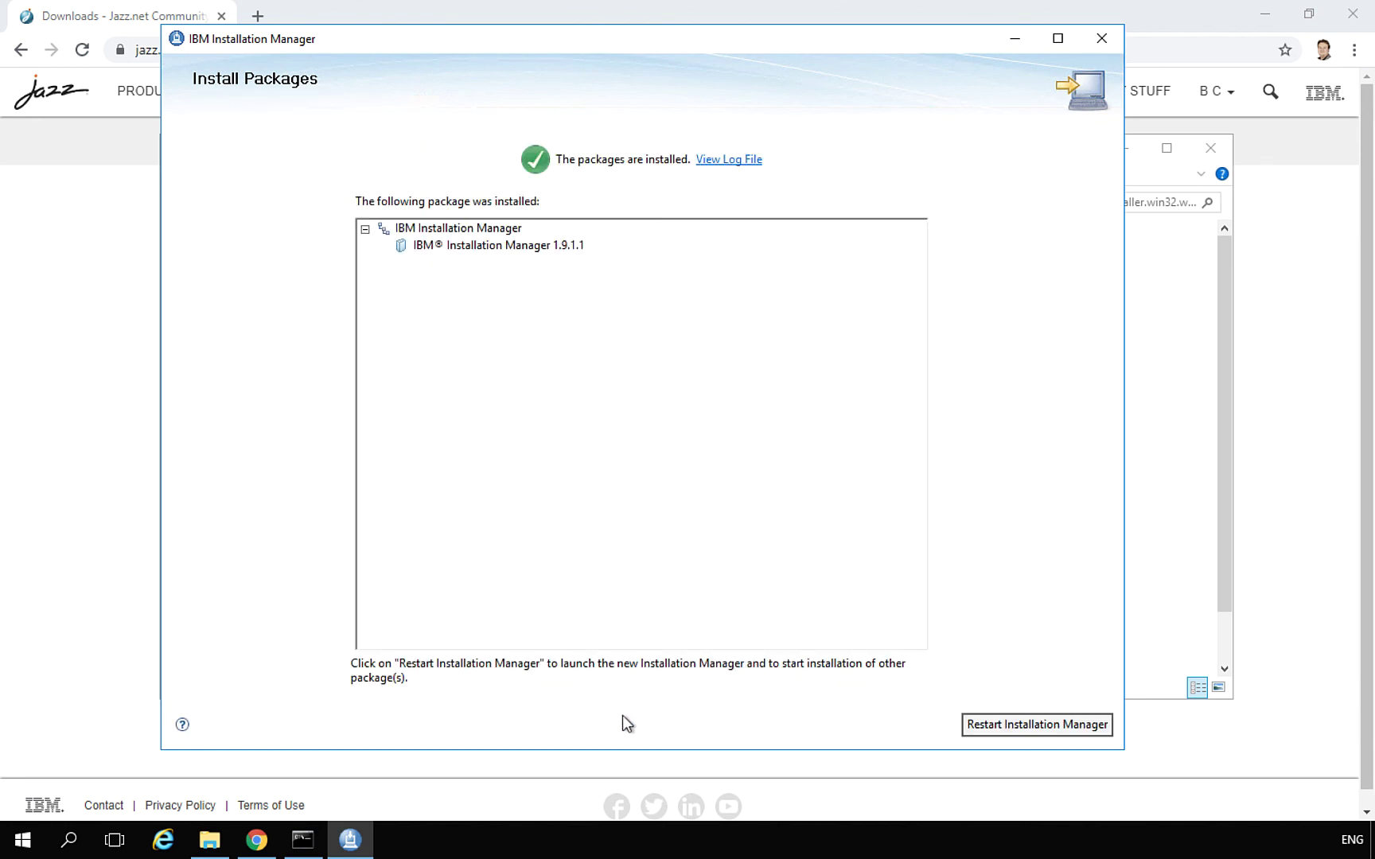
- Restart Installation Manager, then close it along with File Explorer and Command Prompt
{"action": "left_click", "coordinate": [996, 725]}
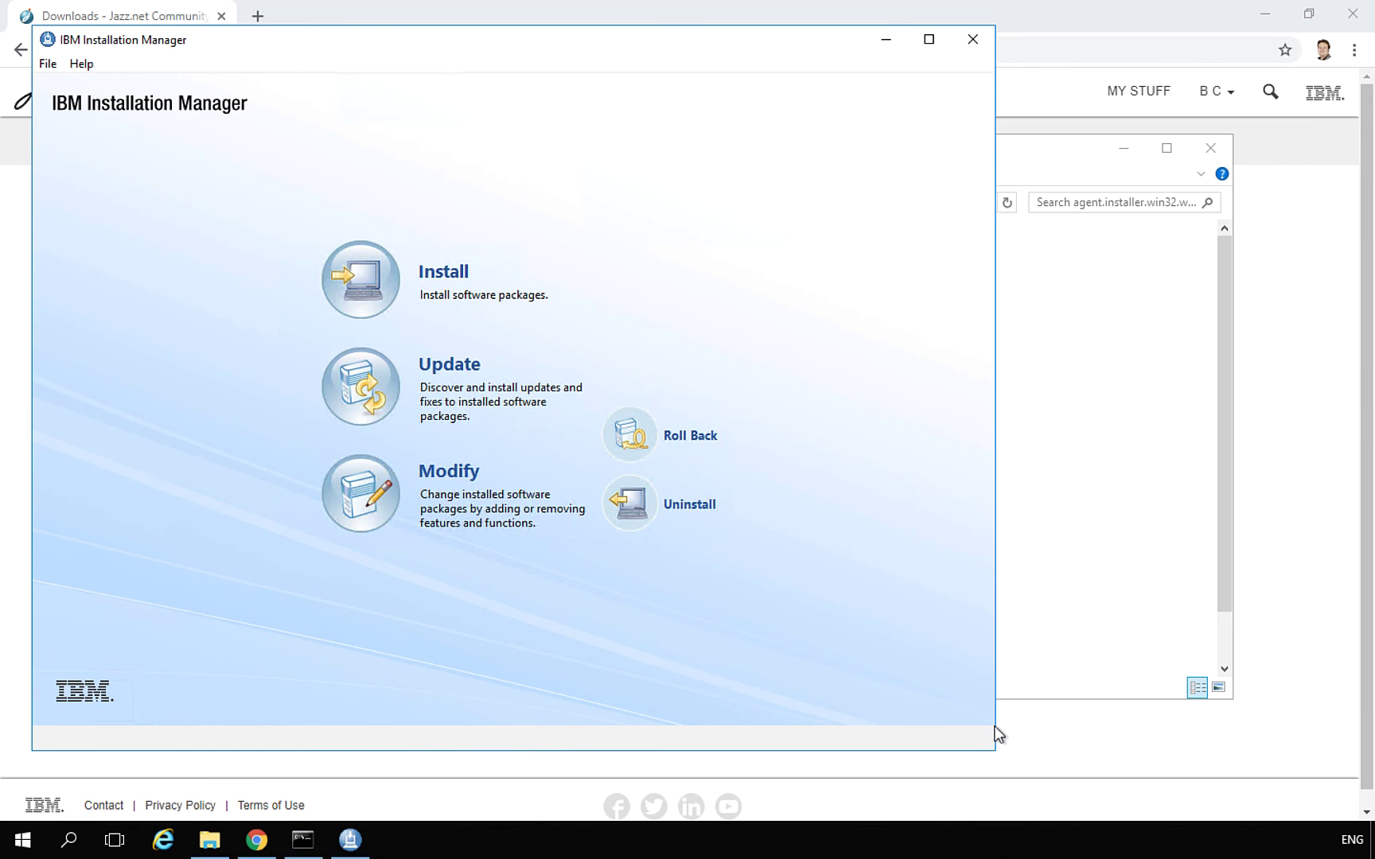
{"action": "left_click", "coordinate": [974, 41]}
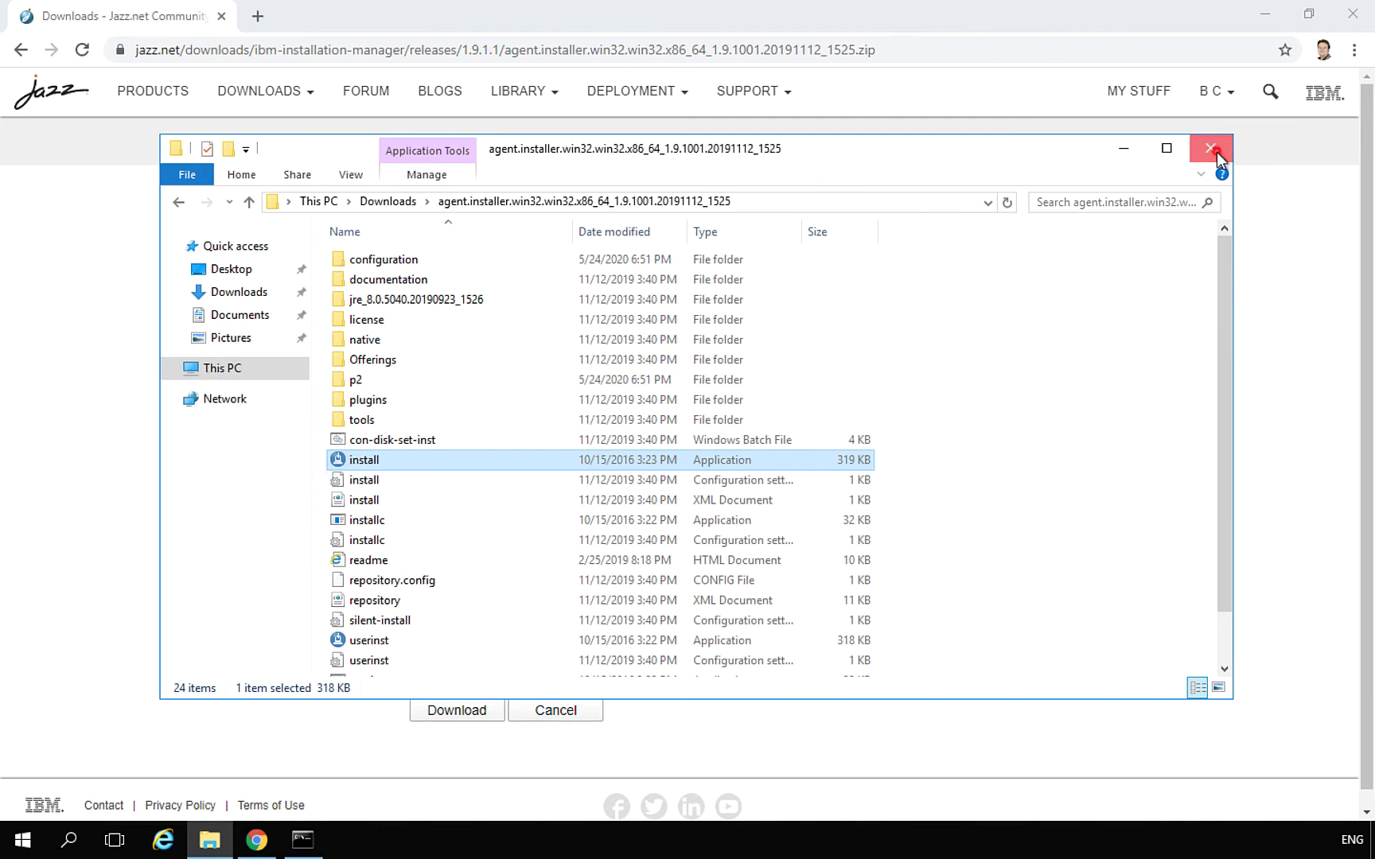
{"action": "left_click", "coordinate": [1211, 149]}
{"action": "left_click", "coordinate": [1097, 196]}
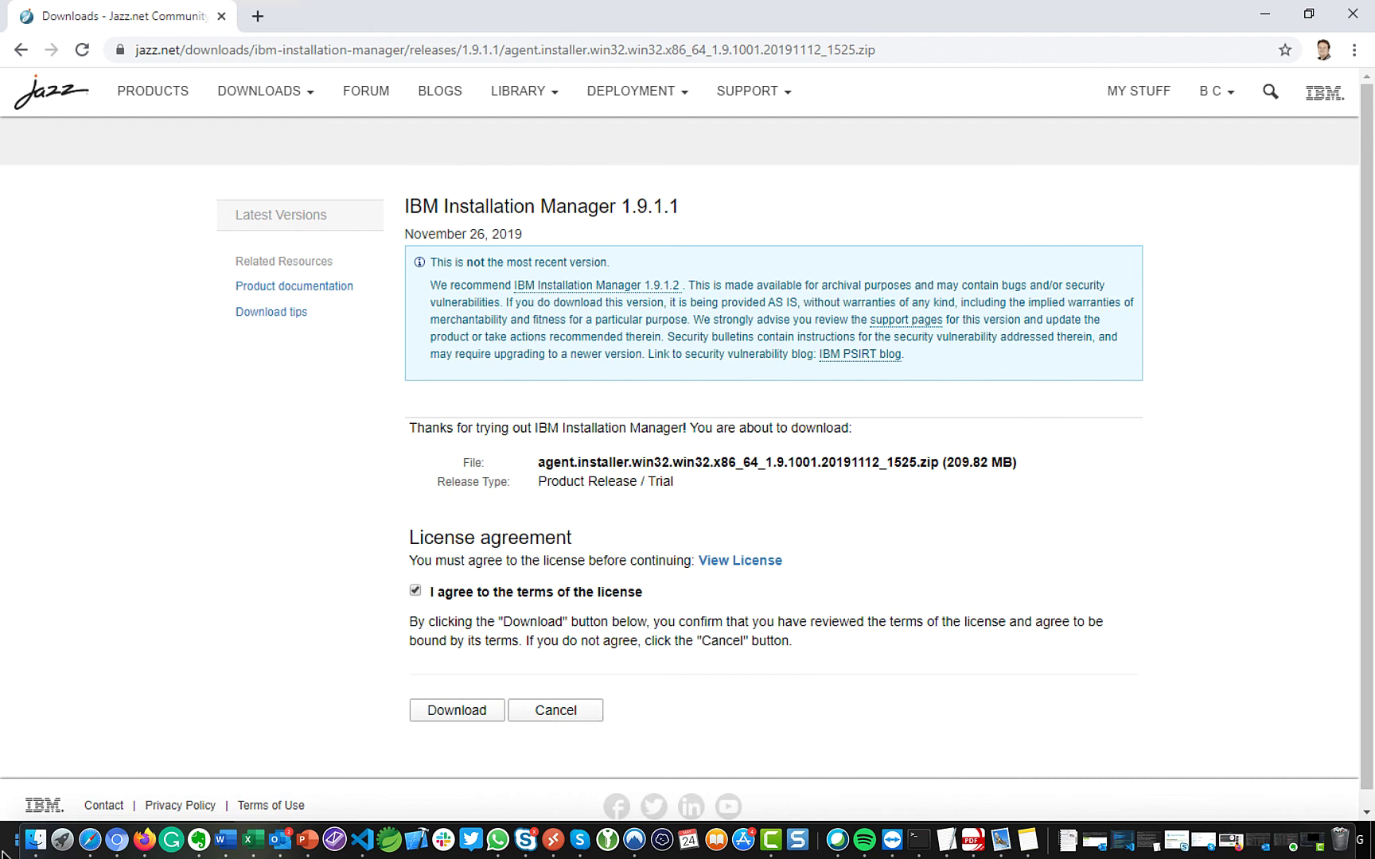
- Open the Windows Start menu to show IBM Installation Manager under Recently added
{"action": "left_click", "coordinate": [22, 842]}
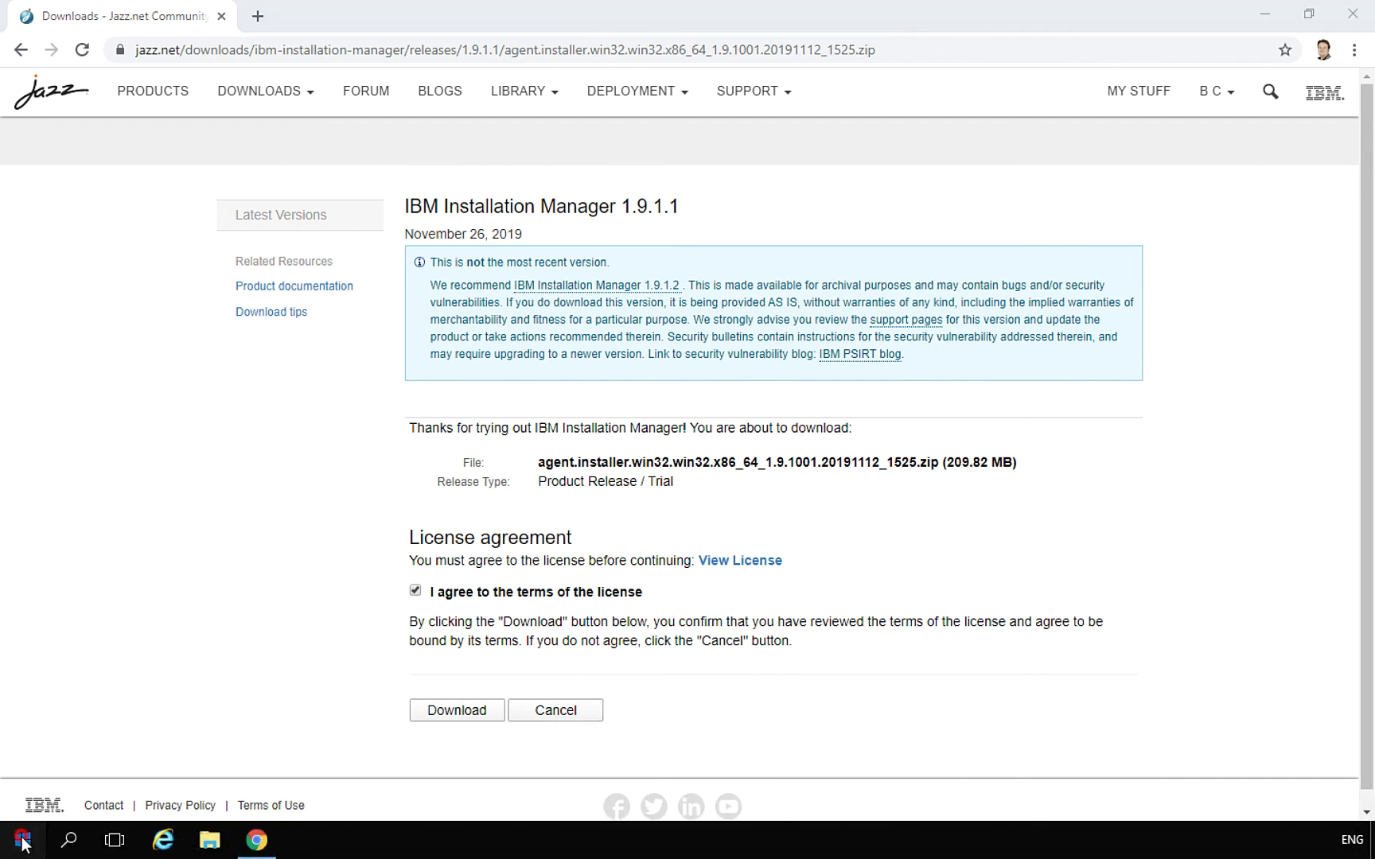